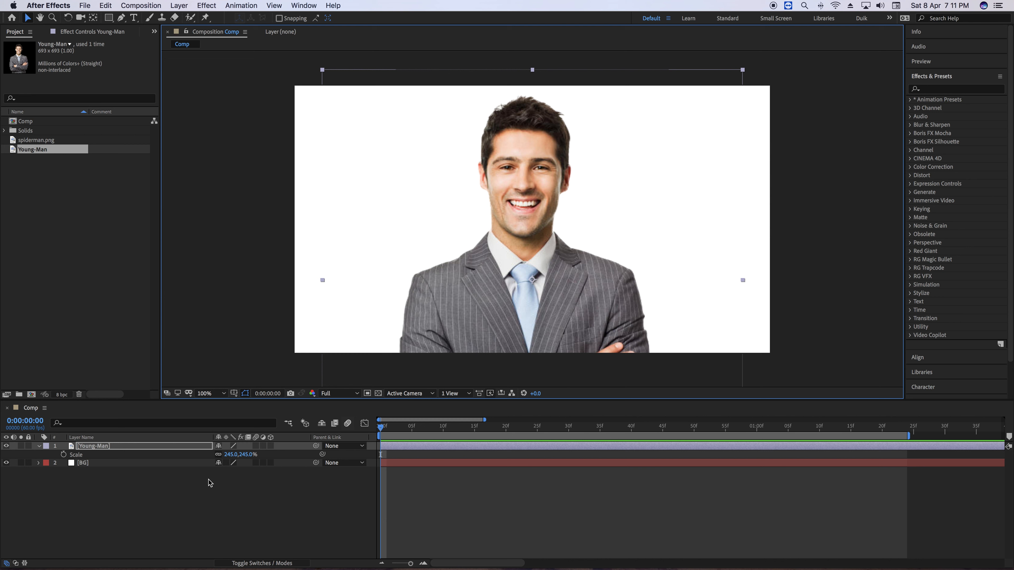
Step: Scale the Young-Man layer to 213% and shift it slightly downward in the composition
{"action": "left_click_drag", "start_coordinate": [226, 454], "coordinate": [213, 455]}
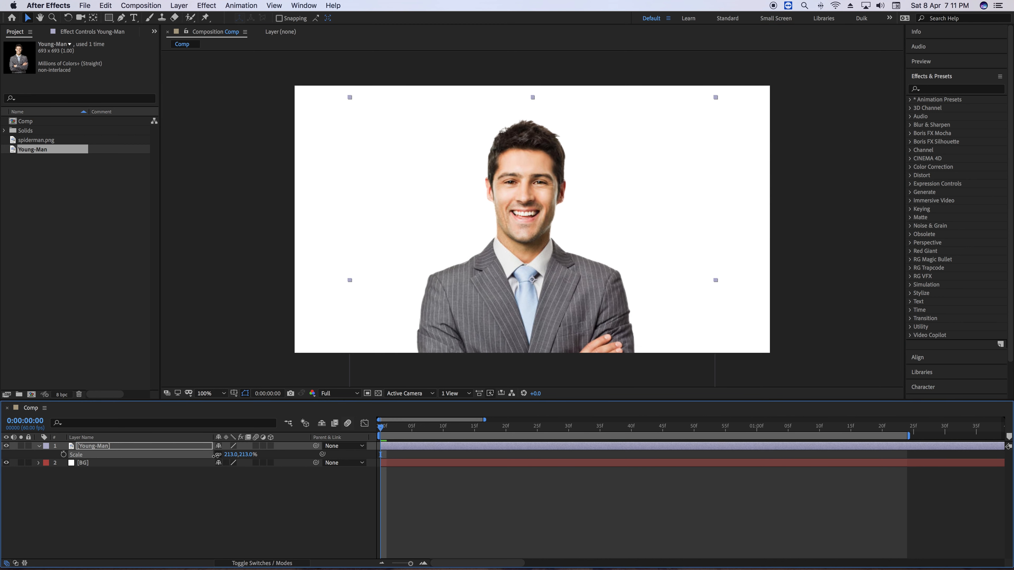
{"action": "mouse_move", "coordinate": [545, 306]}
{"action": "left_mouse_down"}
{"action": "mouse_move", "coordinate": [557, 307]}
{"action": "mouse_move", "coordinate": [547, 308]}
{"action": "left_mouse_up"}
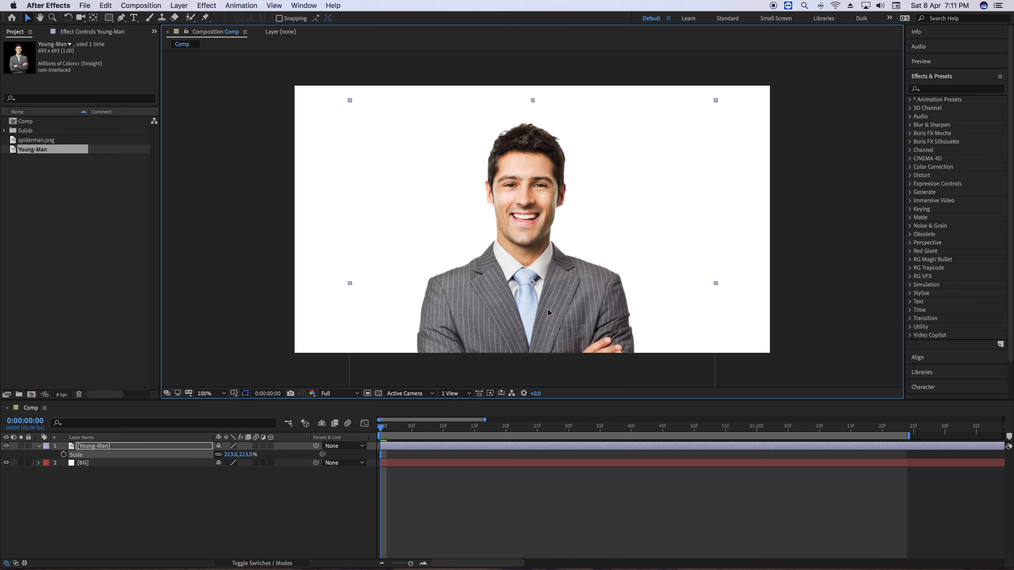
{"action": "left_click", "coordinate": [512, 486]}
Step: Pre-compose the Young-Man layer as Placeholder, moving all attributes into the new composition
{"action": "left_click", "coordinate": [93, 445]}
{"action": "left_click", "coordinate": [39, 446]}
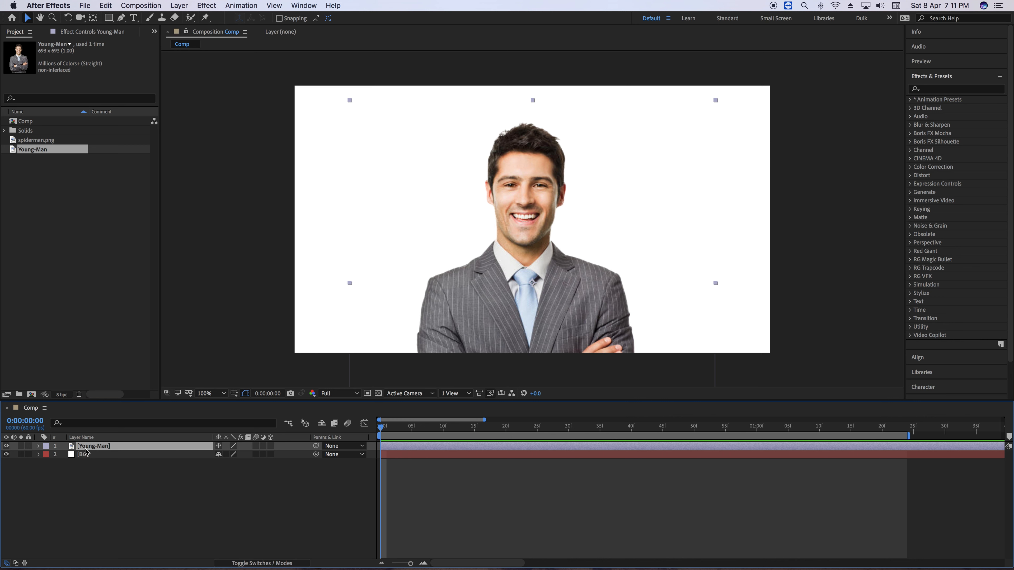
{"action": "key", "text": "super+shift+c"}
{"action": "type", "text": "Placeholder"}
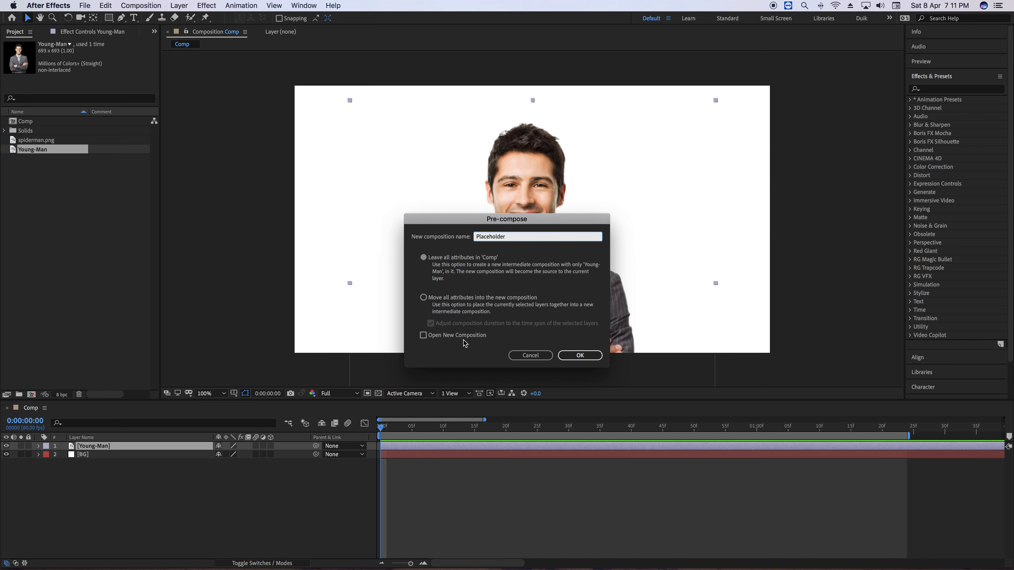
{"action": "left_click", "coordinate": [531, 300]}
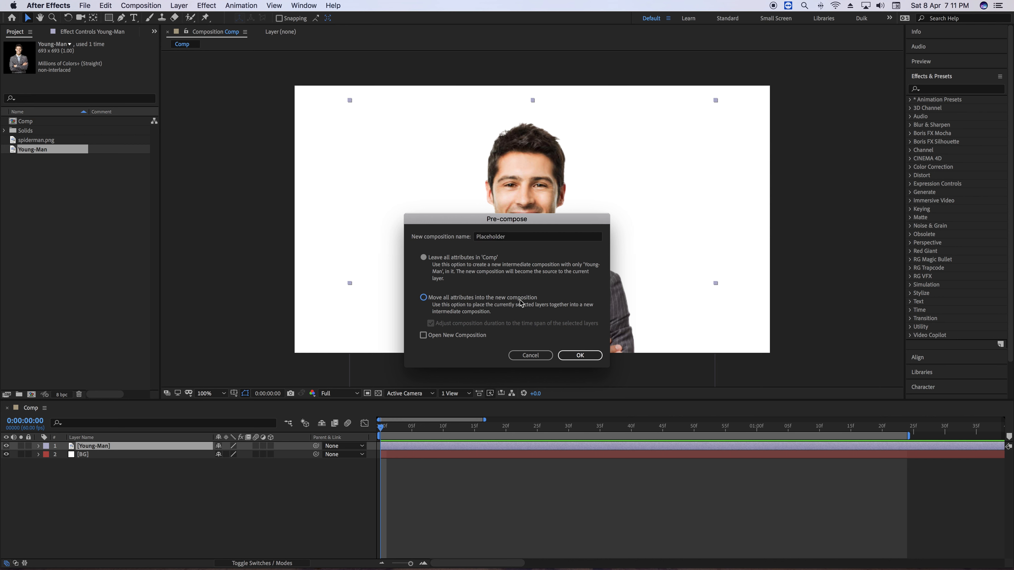
{"action": "left_click", "coordinate": [580, 355]}
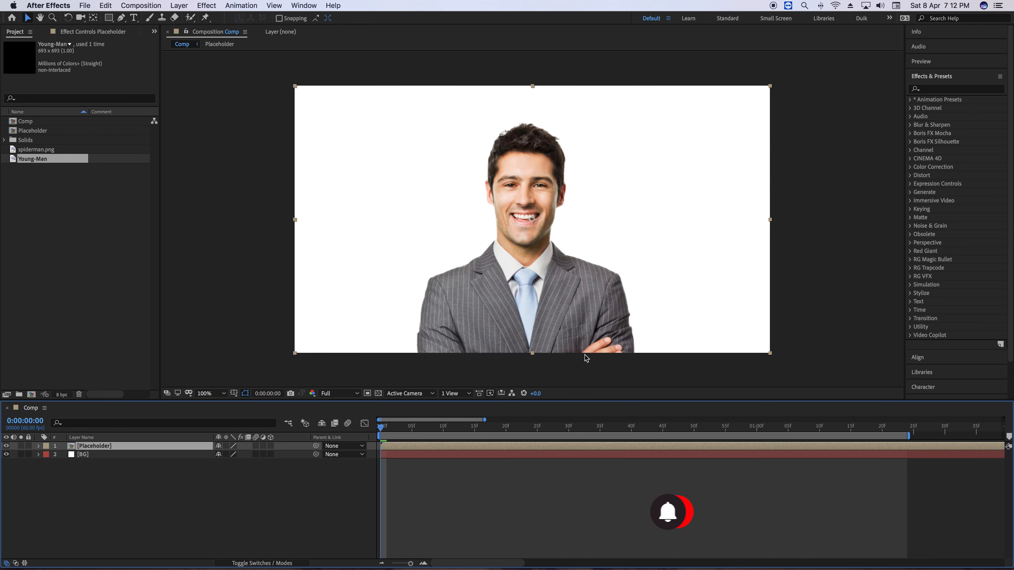
Step: Create a white 1920 x 1080 px solid named Effect above the Placeholder layer
{"action": "left_click", "coordinate": [139, 483]}
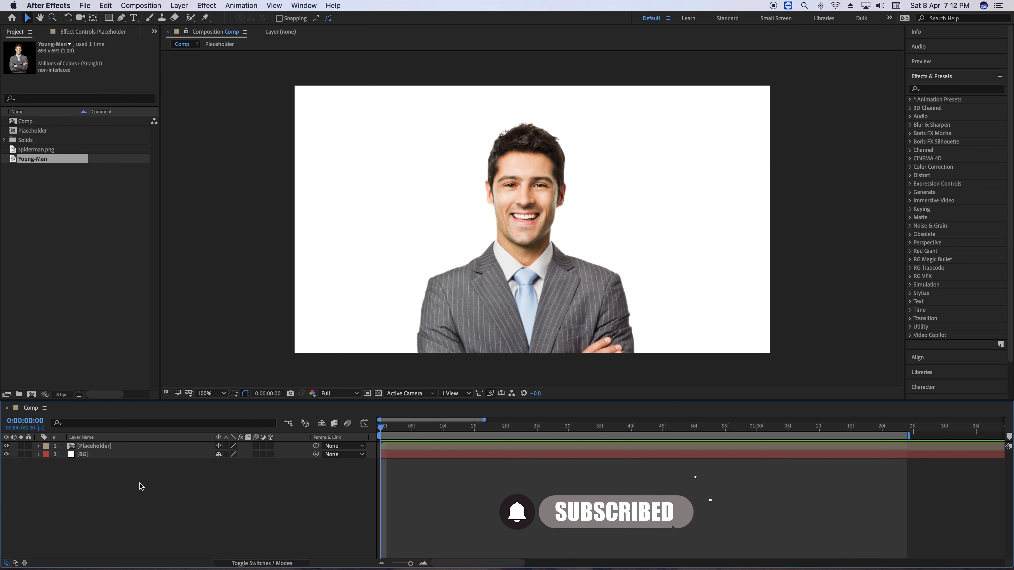
{"action": "key", "text": "super+y"}
{"action": "type", "text": "Effect"}
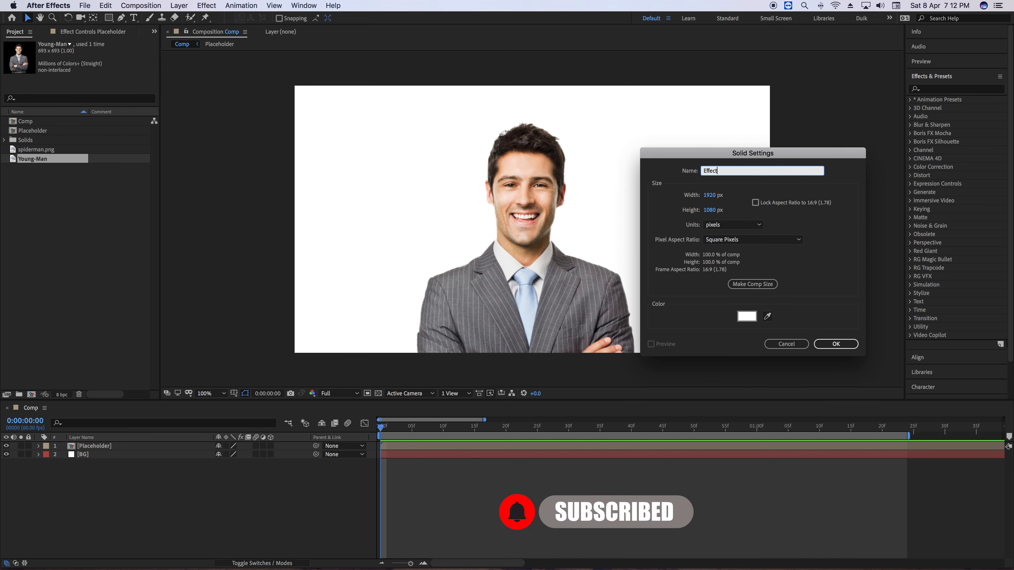
{"action": "key", "text": "Return"}
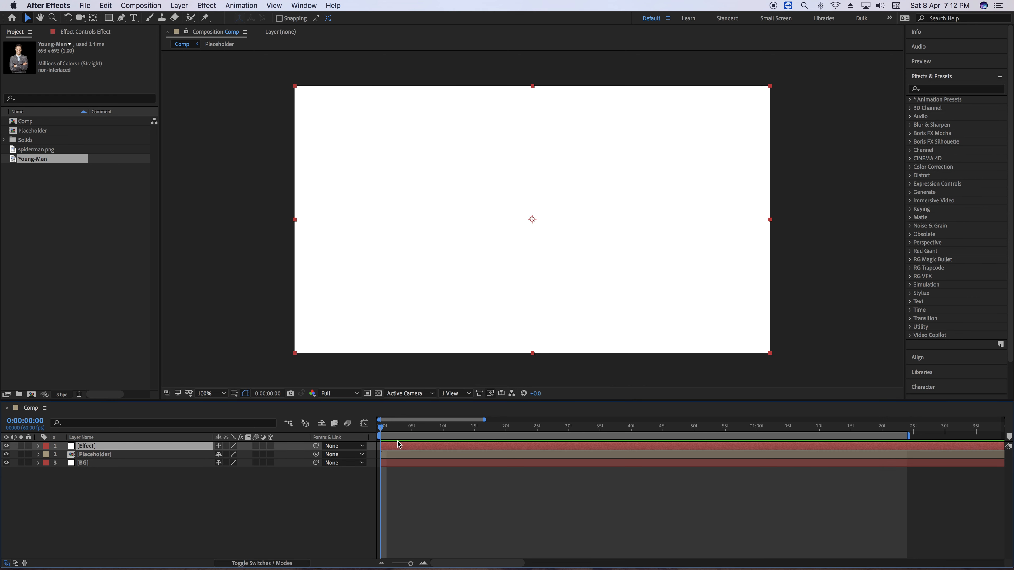
Step: Pre-compose the Effect solid as Effects, moving all attributes into the new composition
{"action": "key", "text": "super+shift+c"}
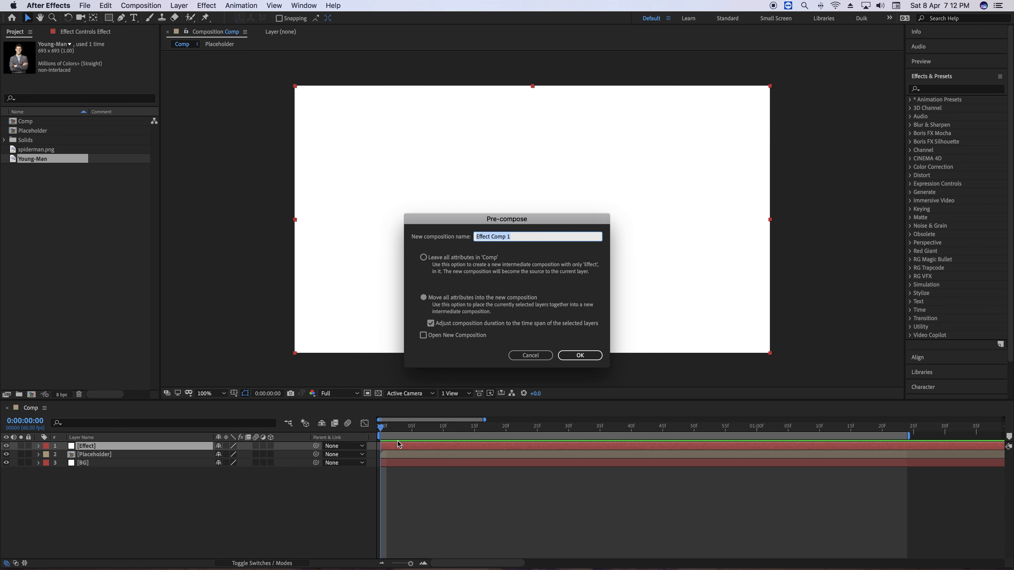
{"action": "type", "text": "Effects"}
{"action": "key", "text": "Return"}
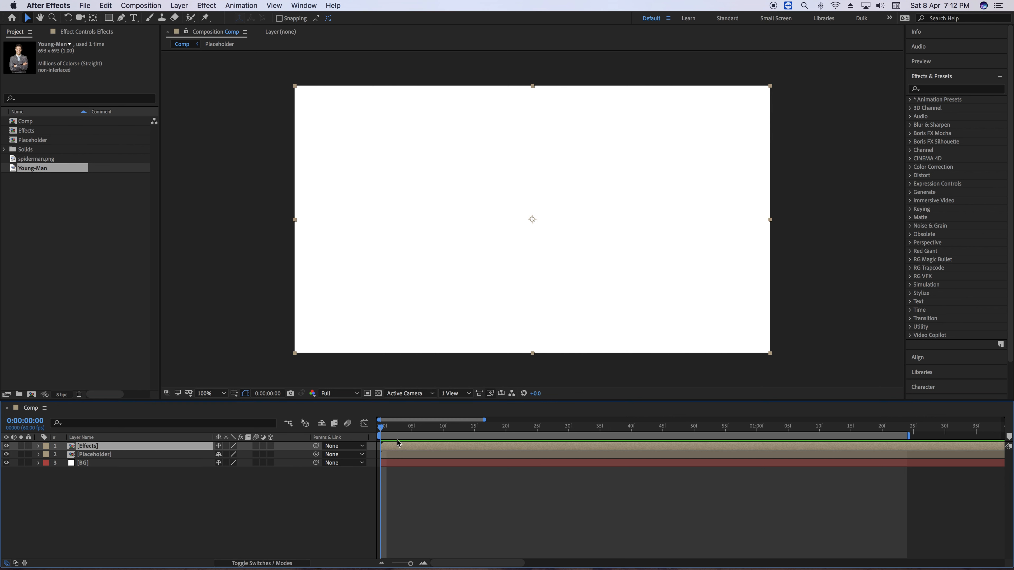
Step: Open the Effects composition and apply Gradient Ramp to the Effect solid
{"action": "double_click", "coordinate": [111, 446]}
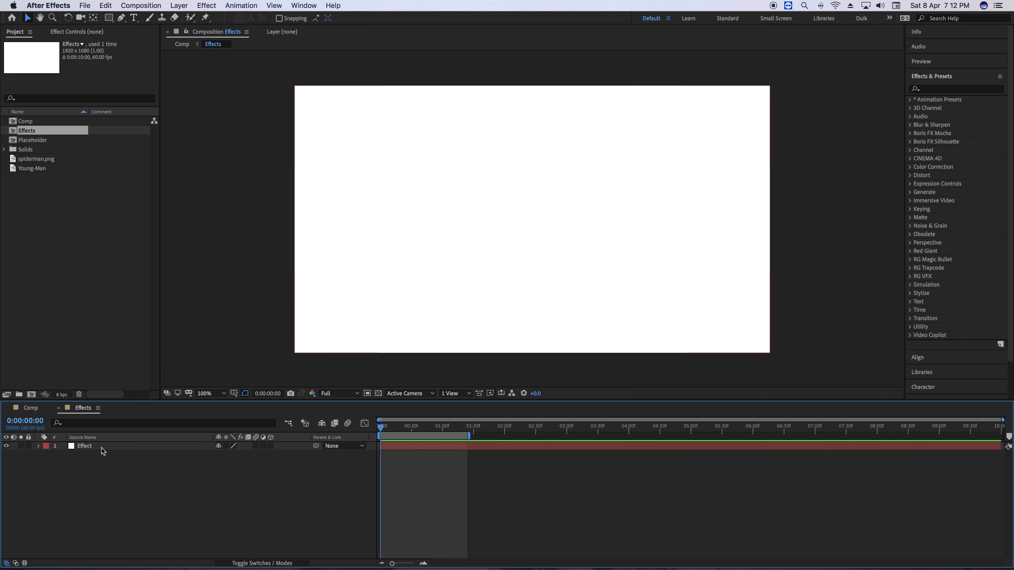
{"action": "left_click", "coordinate": [101, 448]}
{"action": "left_click", "coordinate": [967, 89]}
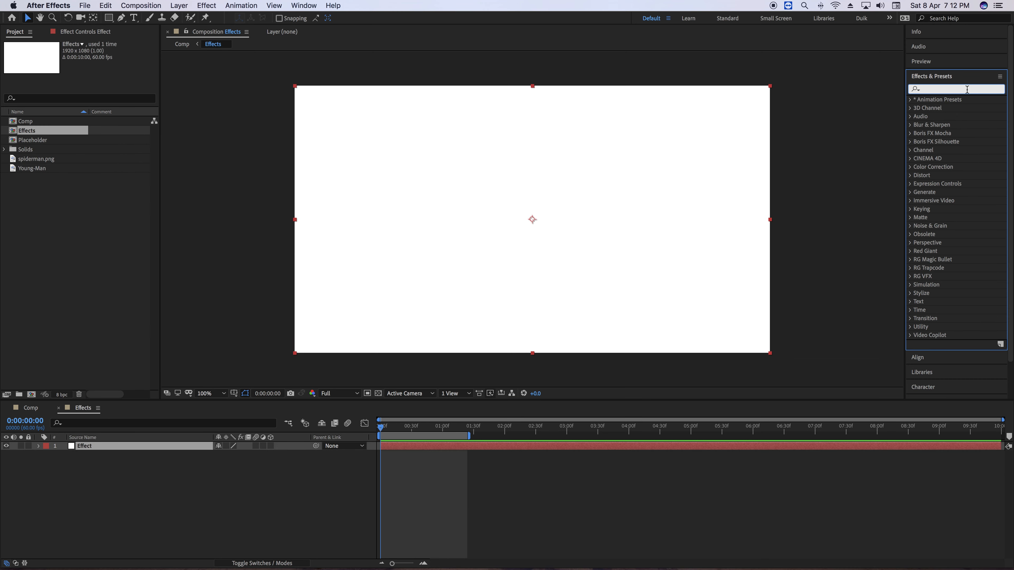
{"action": "type", "text": "gradi"}
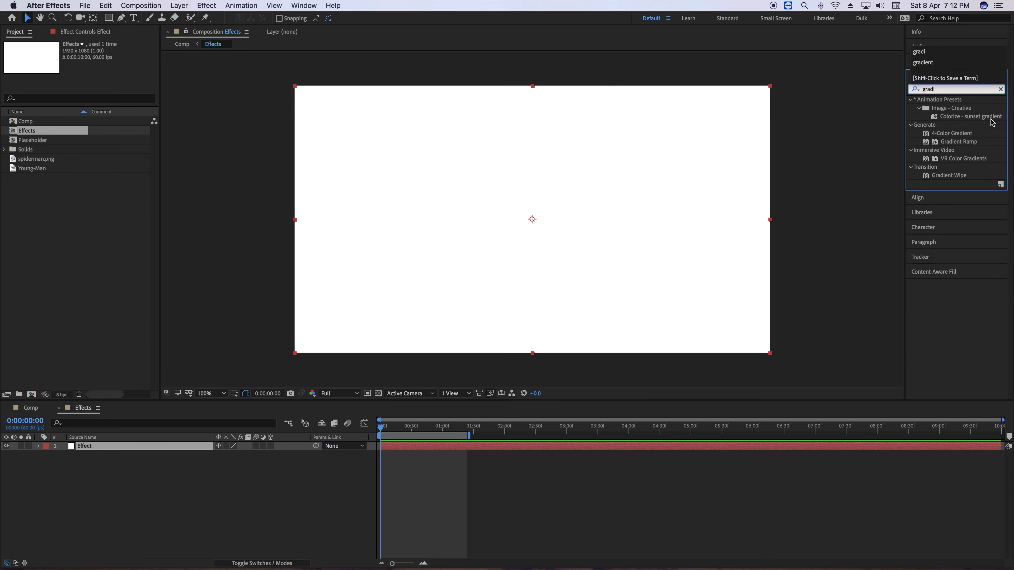
{"action": "double_click", "coordinate": [958, 141]}
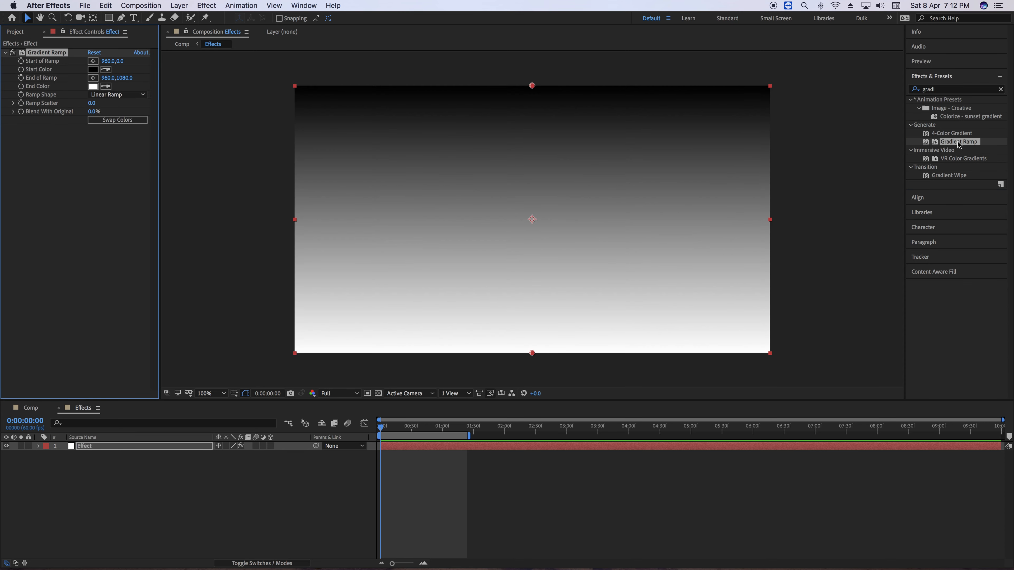
Step: Make the gradient a Radial Ramp starting near the centre at 960, 532 and ending below the frame at 960, 1668
{"action": "key", "text": "comma"}
{"action": "left_click_drag", "start_coordinate": [532, 152], "coordinate": [532, 219]}
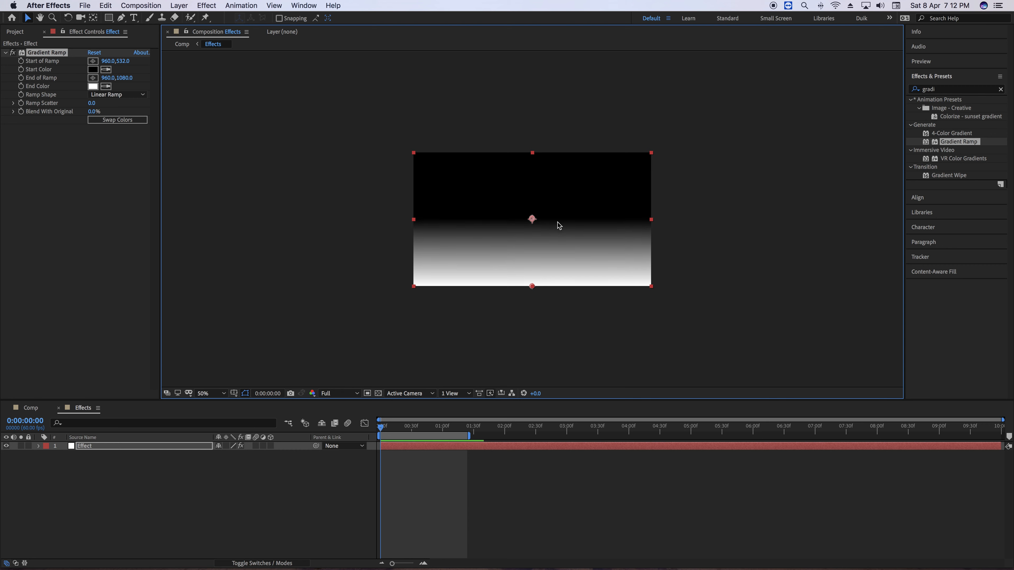
{"action": "left_click", "coordinate": [121, 94]}
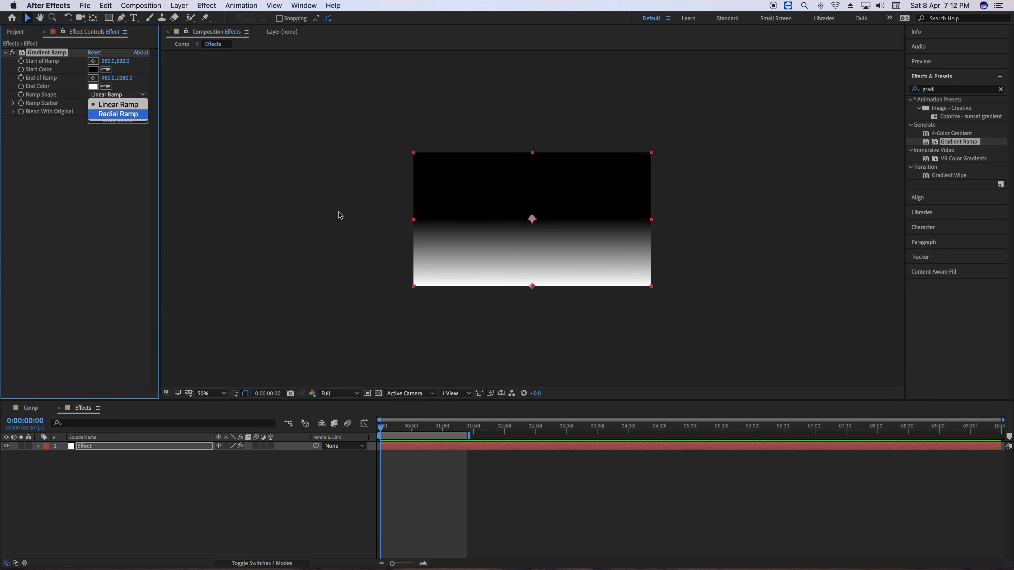
{"action": "key", "text": "Return"}
{"action": "left_click_drag", "start_coordinate": [533, 284], "coordinate": [532, 359]}
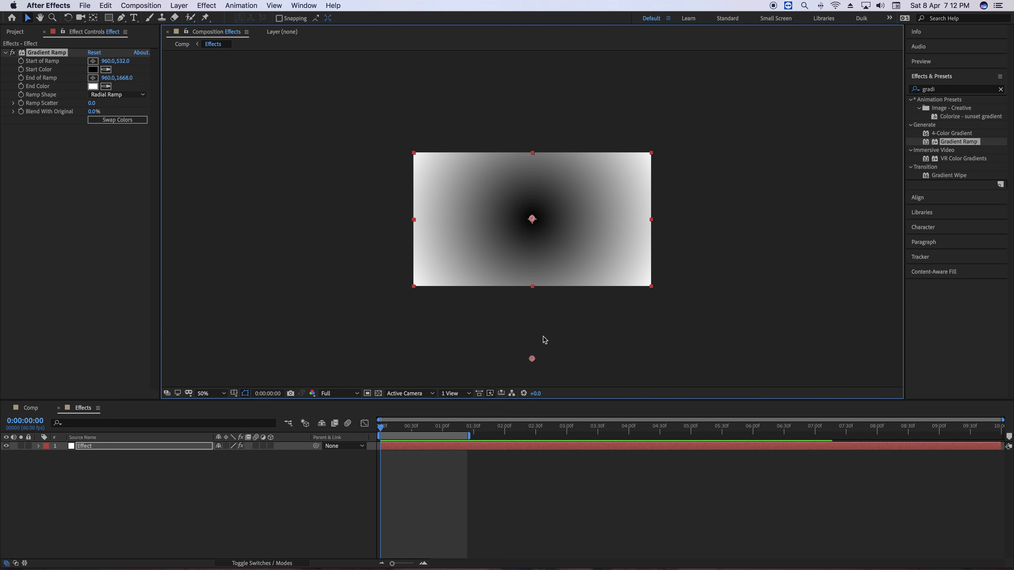
{"action": "key", "text": "/"}
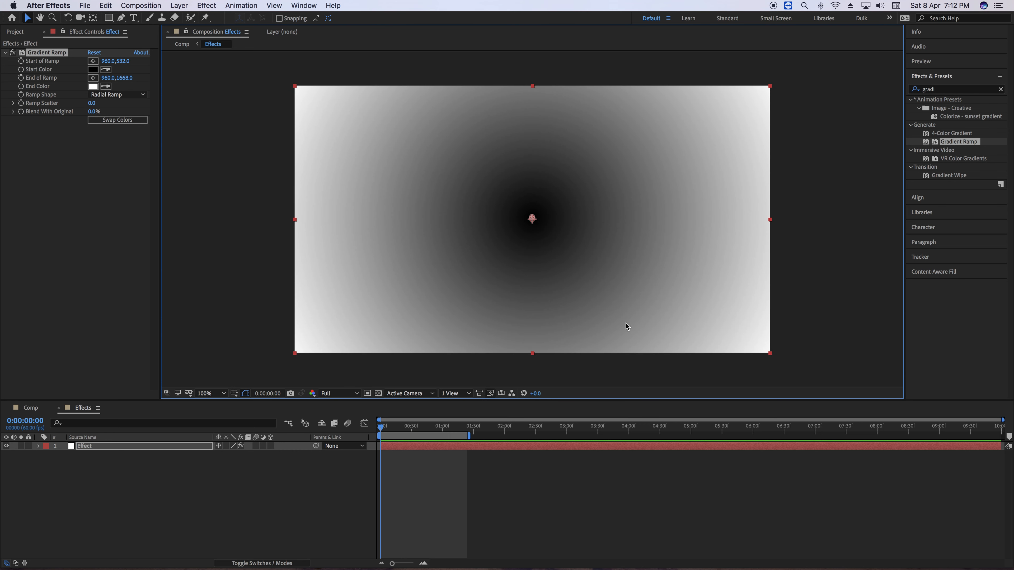
Step: Apply Turbulent Displace to the Effect solid and set its Displacement to Cross Displacement
{"action": "left_click", "coordinate": [1001, 89]}
{"action": "type", "text": "turb"}
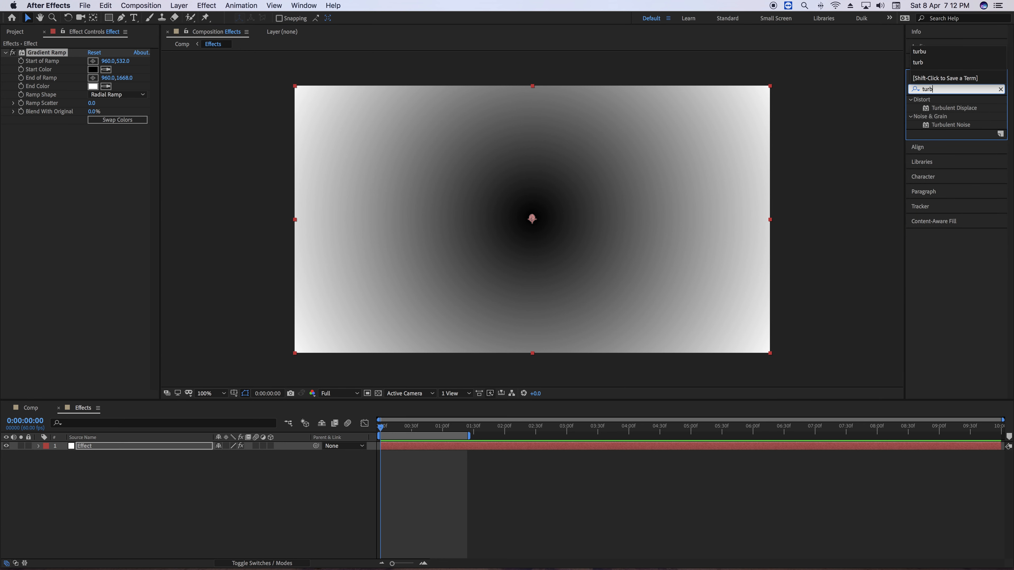
{"action": "double_click", "coordinate": [971, 108]}
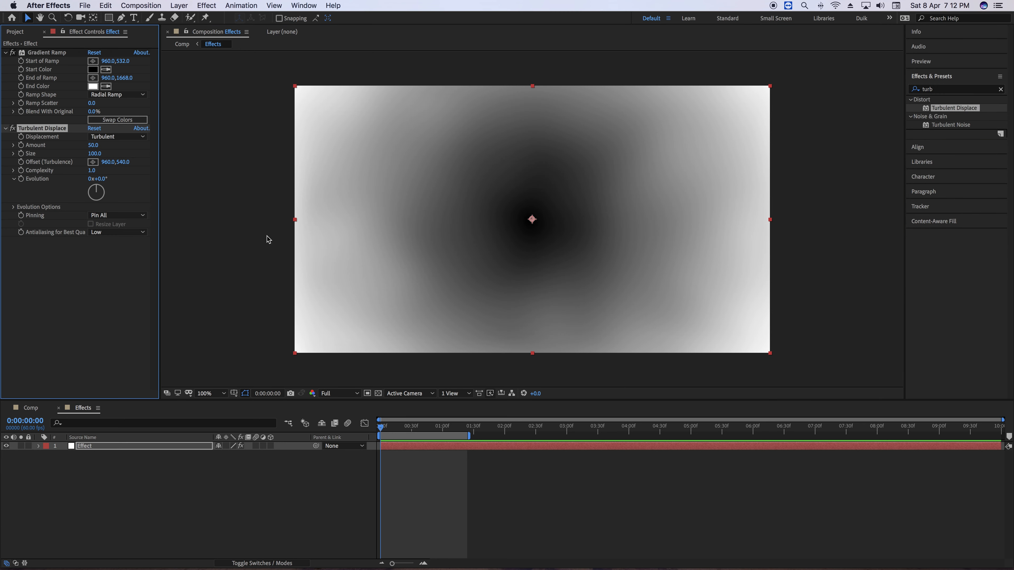
{"action": "left_click", "coordinate": [116, 136]}
{"action": "left_click", "coordinate": [122, 234]}
Step: Set the Turbulent Displace Amount to 300 and Size to 20, and save the project
{"action": "left_click", "coordinate": [94, 145]}
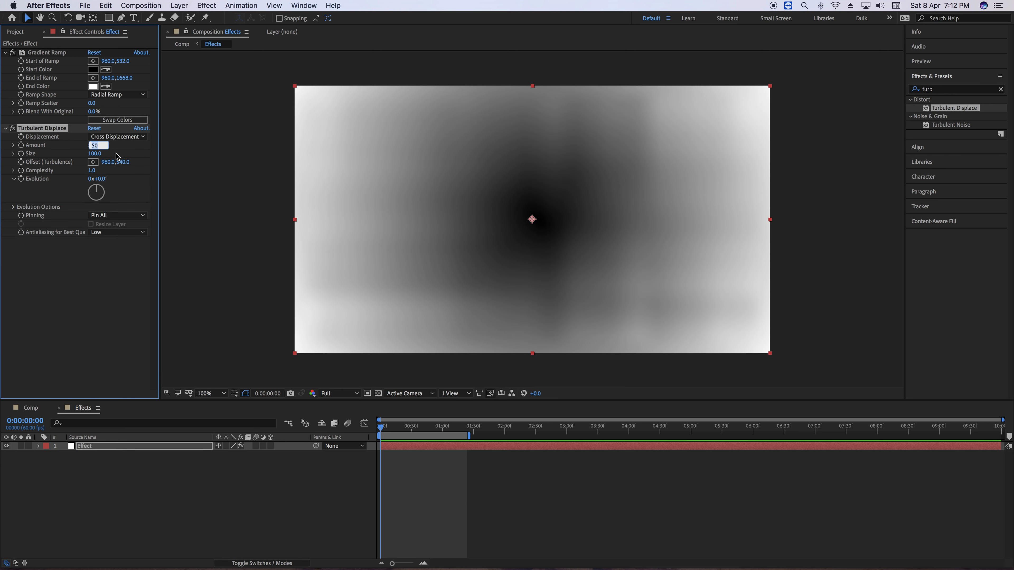
{"action": "key", "text": "Return"}
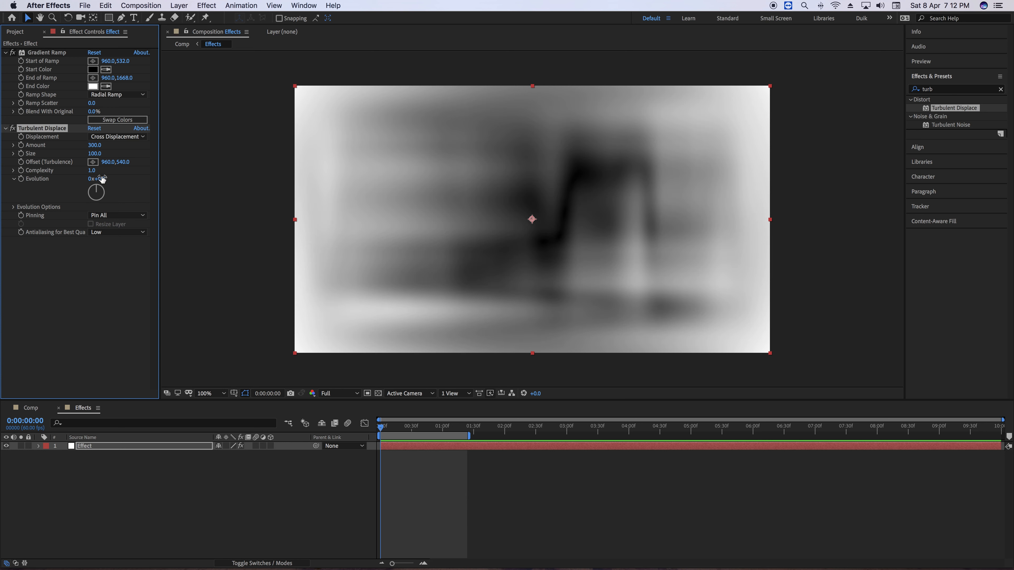
{"action": "left_click", "coordinate": [95, 153]}
{"action": "type", "text": "3"}
{"action": "type", "text": "0"}
{"action": "key", "text": "Return"}
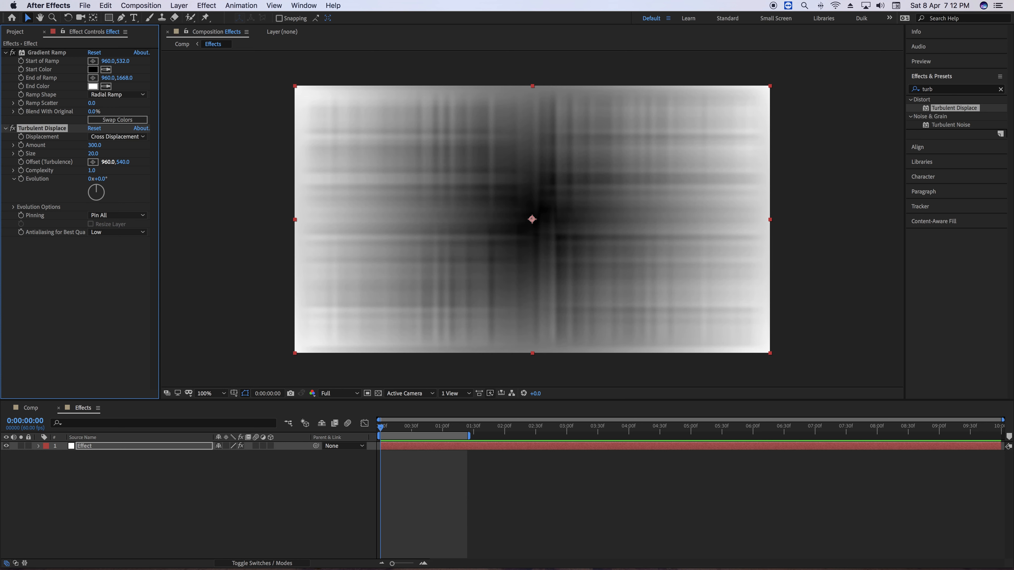
{"action": "key", "text": "super+s"}
Step: Extend the work area to the full composition length and move the current time to 0:00:00:30
{"action": "left_click", "coordinate": [399, 429]}
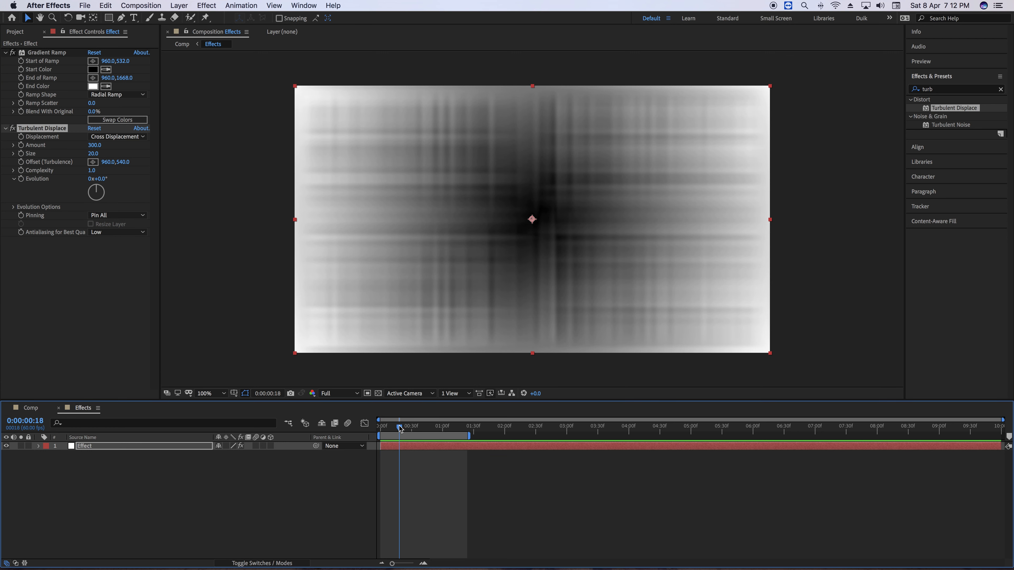
{"action": "double_click", "coordinate": [406, 433]}
{"action": "mouse_move", "coordinate": [400, 428]}
{"action": "left_mouse_down"}
{"action": "mouse_move", "coordinate": [575, 431]}
{"action": "mouse_move", "coordinate": [412, 426]}
{"action": "left_mouse_up"}
Step: Animate the Turbulent Displace Evolution with the expression time*100
{"action": "left_click_drag", "start_coordinate": [119, 195], "coordinate": [400, 205]}
{"action": "key", "text": "super+z"}
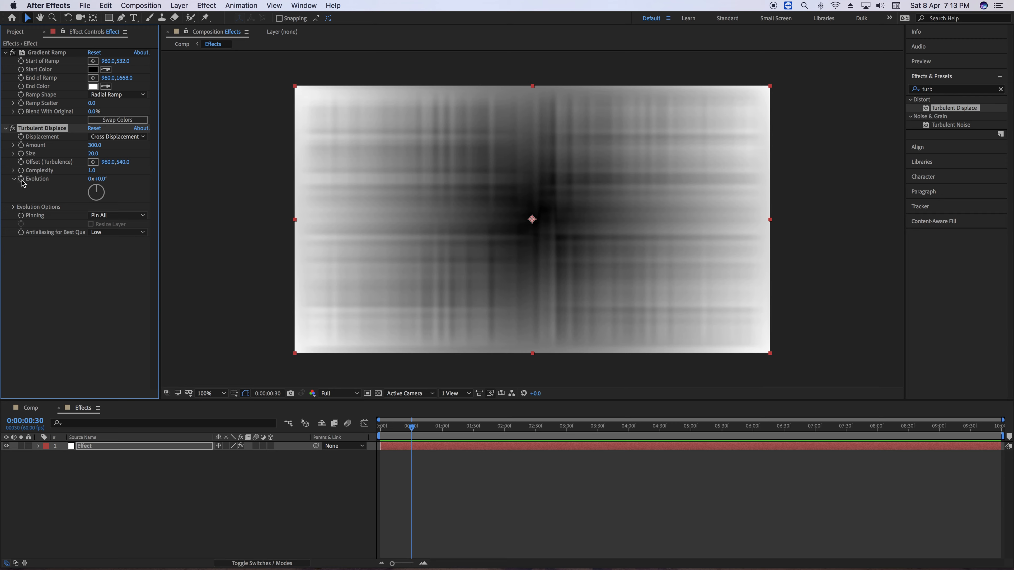
{"action": "left_click", "coordinate": [21, 180], "text": "alt"}
{"action": "type", "text": "time"}
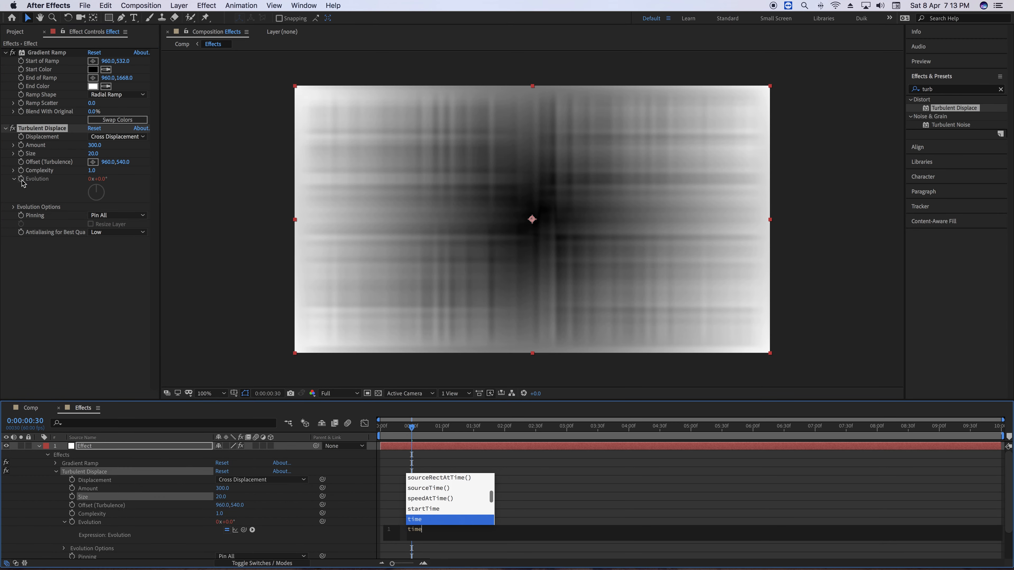
{"action": "type", "text": "*"}
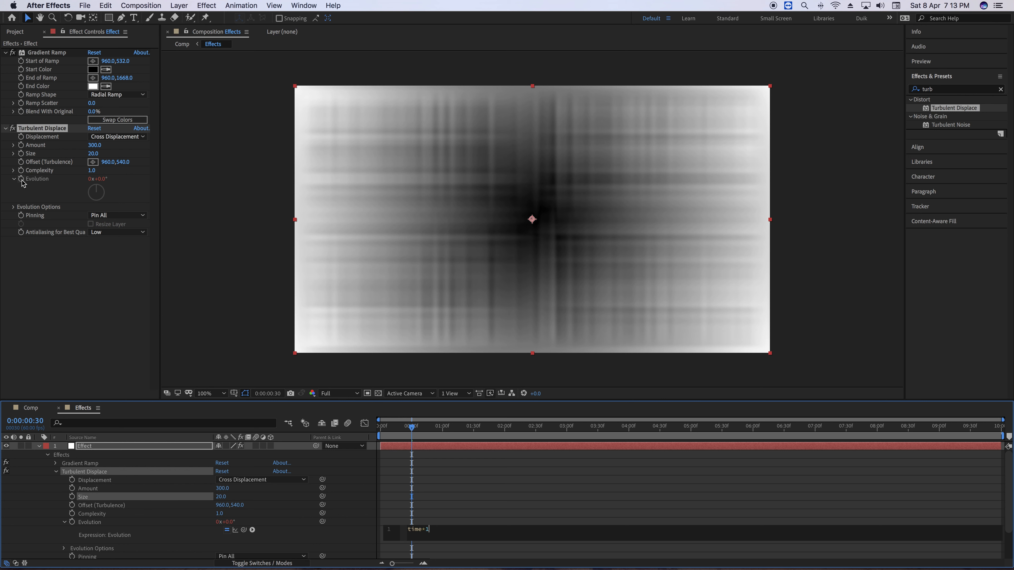
{"action": "left_click", "coordinate": [336, 540]}
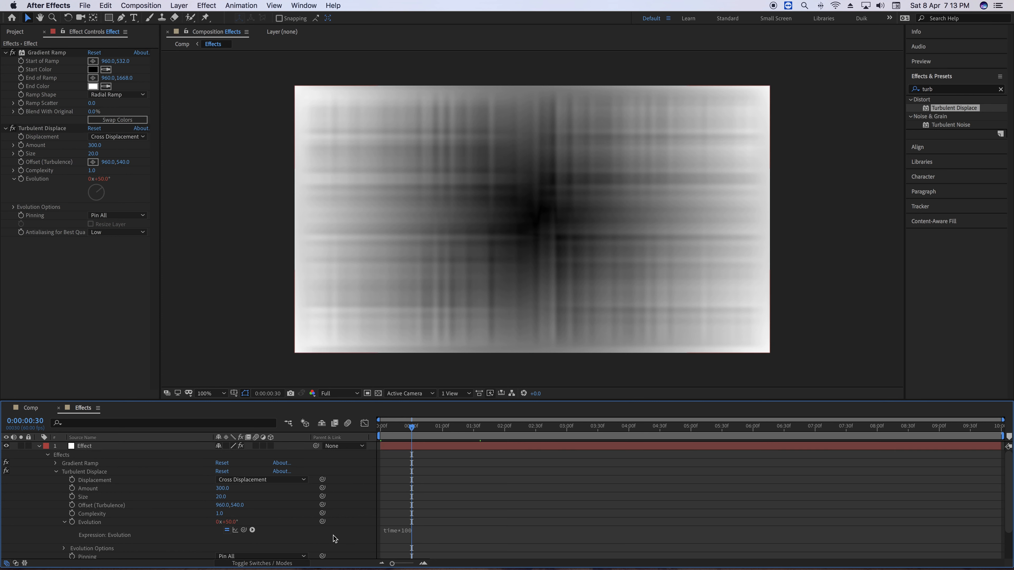
{"action": "left_click", "coordinate": [39, 447]}
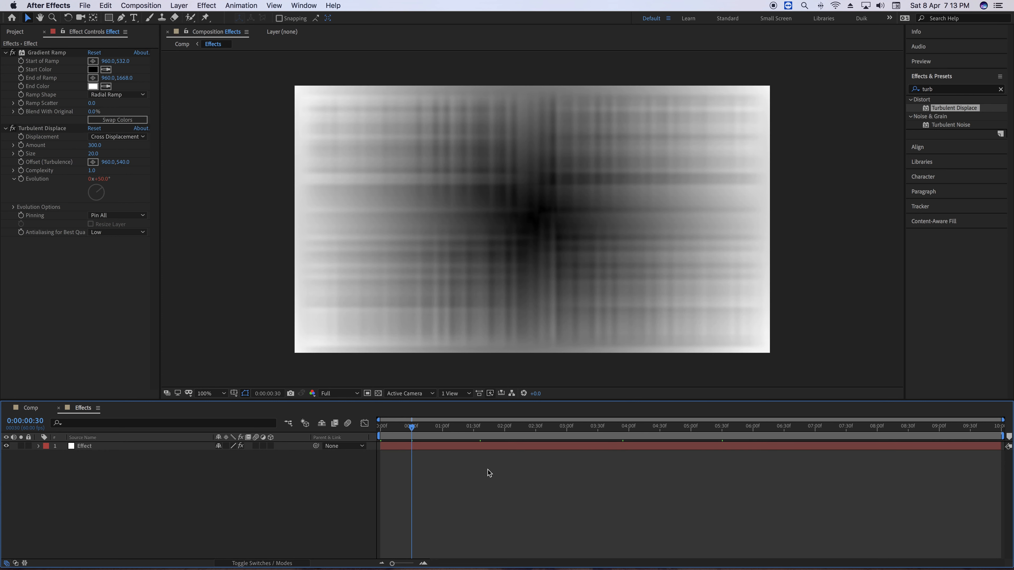
Step: Find the Mosaic effect and apply it to the Effect solid below Turbulent Displace
{"action": "mouse_move", "coordinate": [395, 426]}
{"action": "left_mouse_down"}
{"action": "mouse_move", "coordinate": [636, 426]}
{"action": "mouse_move", "coordinate": [382, 426]}
{"action": "left_mouse_up"}
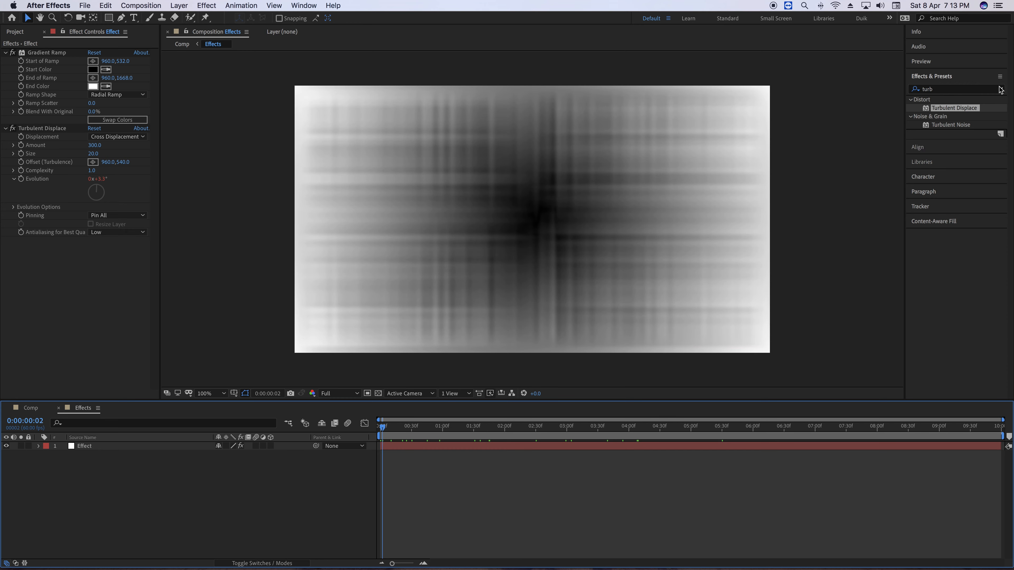
{"action": "left_click", "coordinate": [1000, 88]}
{"action": "type", "text": "mosi"}
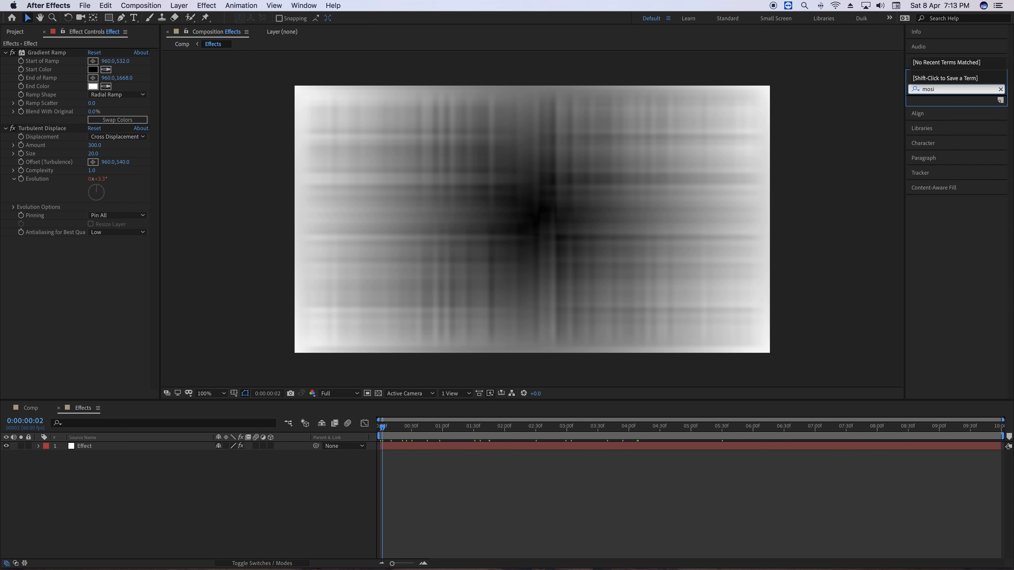
{"action": "key", "text": "BackSpace"}
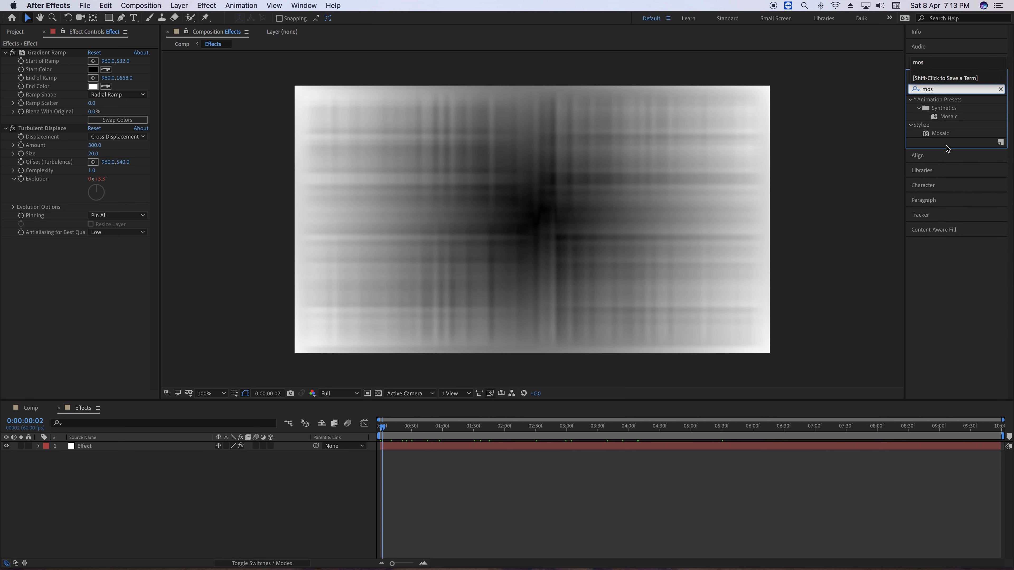
{"action": "left_click", "coordinate": [944, 133]}
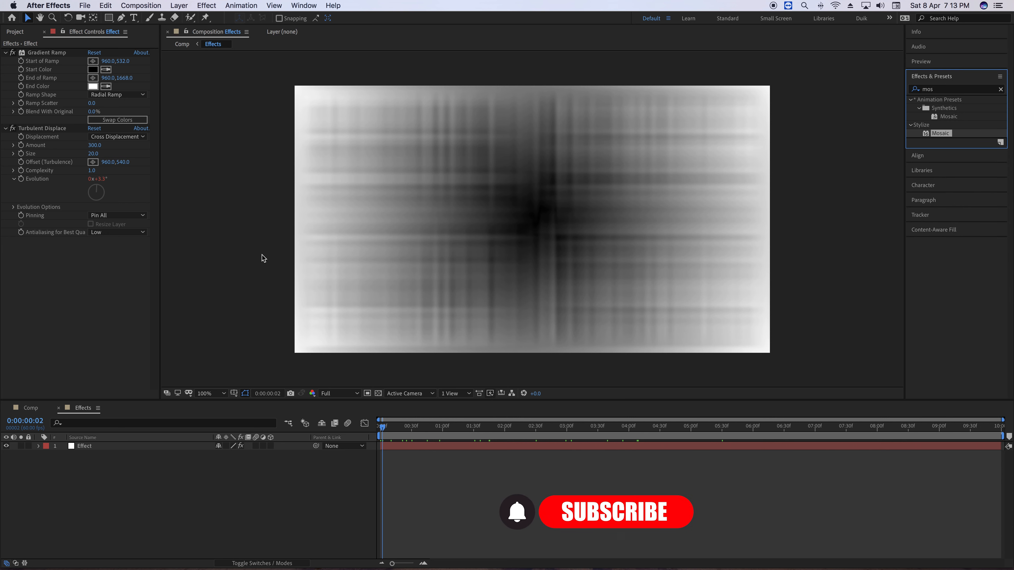
{"action": "left_click", "coordinate": [420, 449]}
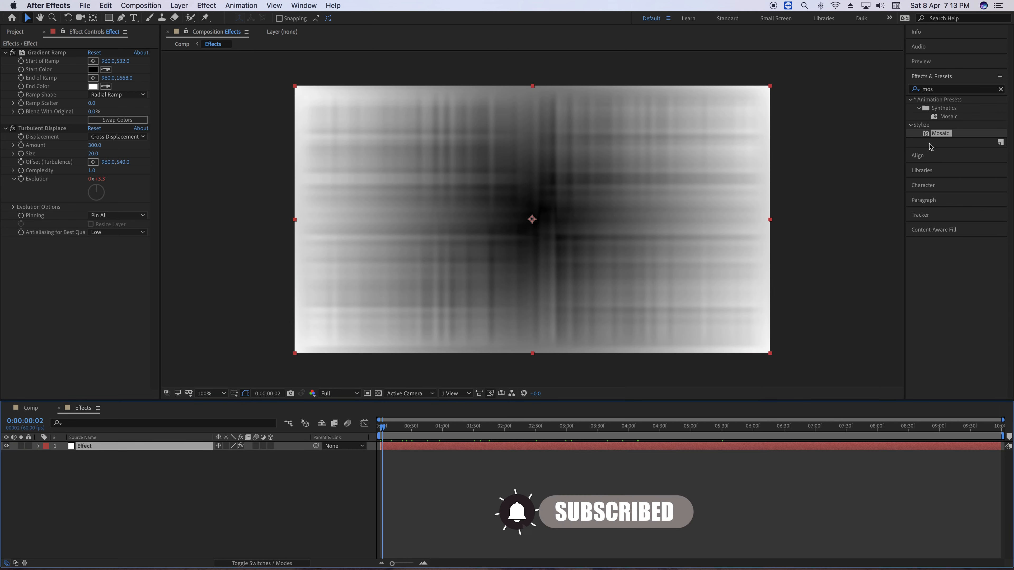
{"action": "left_click_drag", "start_coordinate": [934, 136], "coordinate": [534, 319]}
Step: Set the Mosaic effect to 100 horizontal blocks and 50 vertical blocks
{"action": "left_click", "coordinate": [92, 250]}
{"action": "type", "text": "100"}
{"action": "key", "text": "Return"}
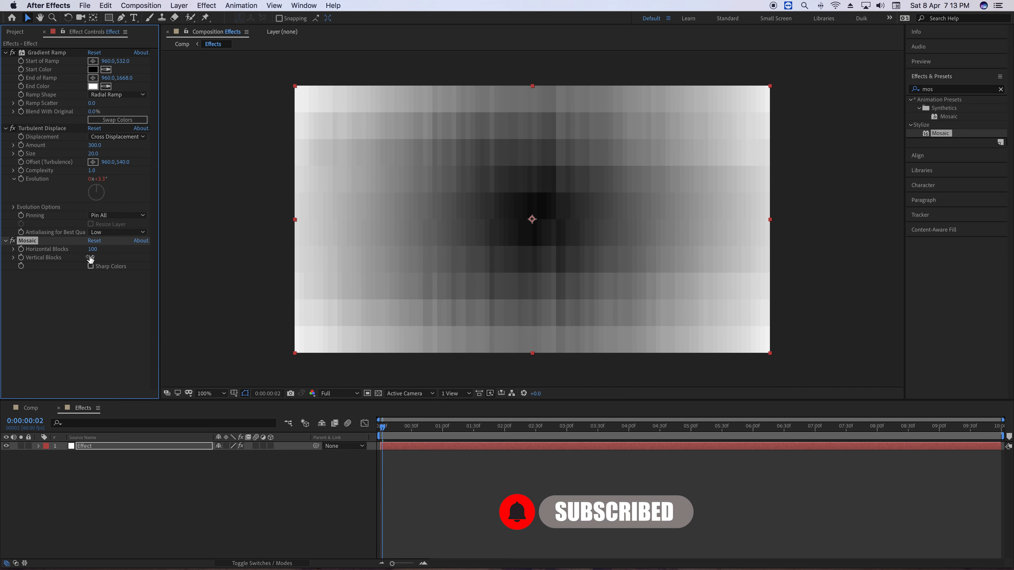
{"action": "left_click", "coordinate": [93, 257]}
{"action": "type", "text": "50"}
{"action": "key", "text": "Return"}
{"action": "left_click", "coordinate": [450, 476]}
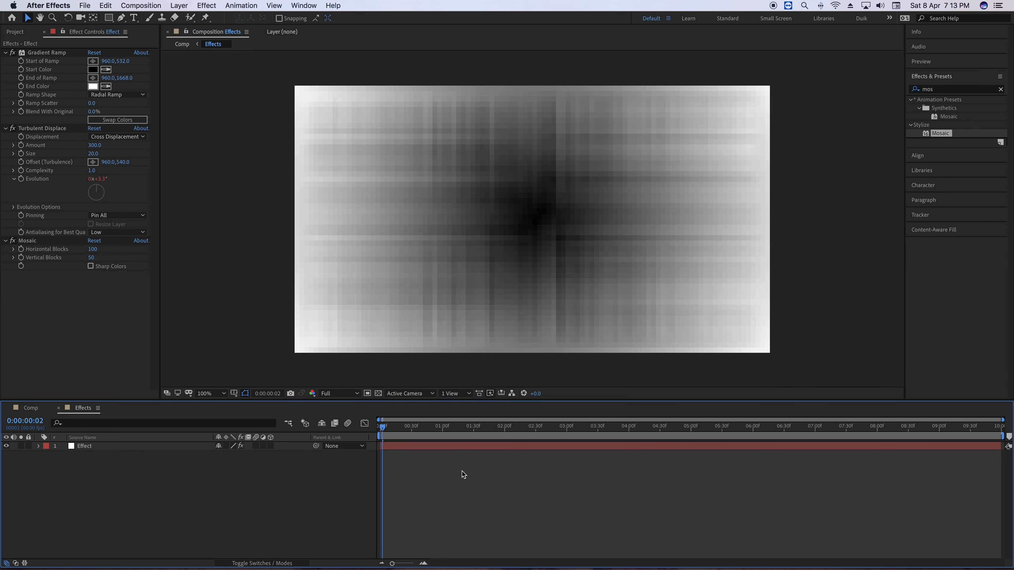
Step: Switch to the Comp composition and move the Placeholder layer above the Effects layer
{"action": "left_click_drag", "start_coordinate": [437, 442], "coordinate": [471, 432]}
{"action": "key", "text": "Tab"}
{"action": "left_click", "coordinate": [501, 515]}
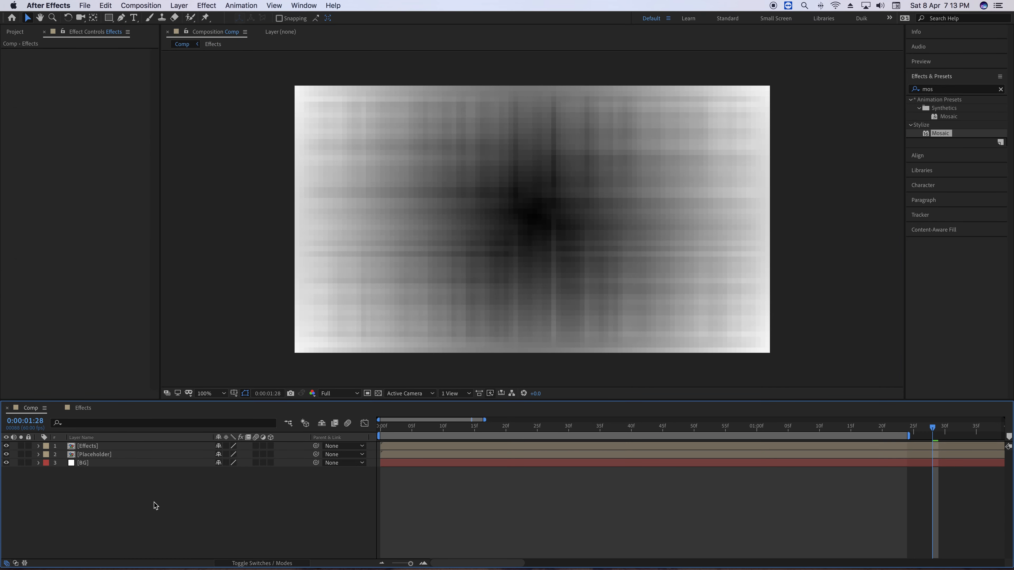
{"action": "mouse_move", "coordinate": [97, 456]}
{"action": "left_mouse_down"}
{"action": "mouse_move", "coordinate": [95, 468]}
{"action": "mouse_move", "coordinate": [91, 451]}
{"action": "left_mouse_up"}
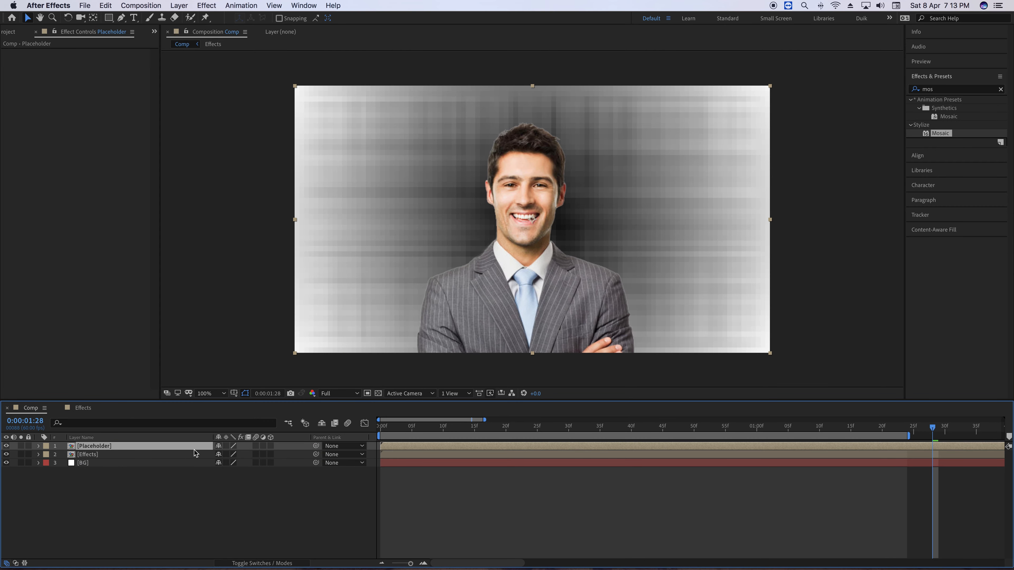
Step: Find the Gradient Wipe transition effect and apply it to the Placeholder layer
{"action": "left_click", "coordinate": [1001, 90]}
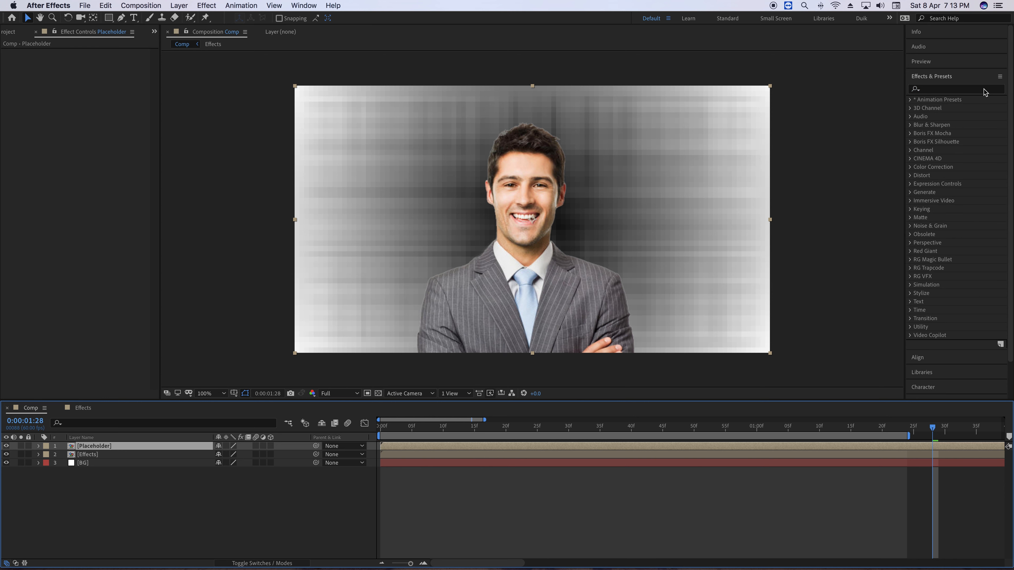
{"action": "type", "text": "gradi"}
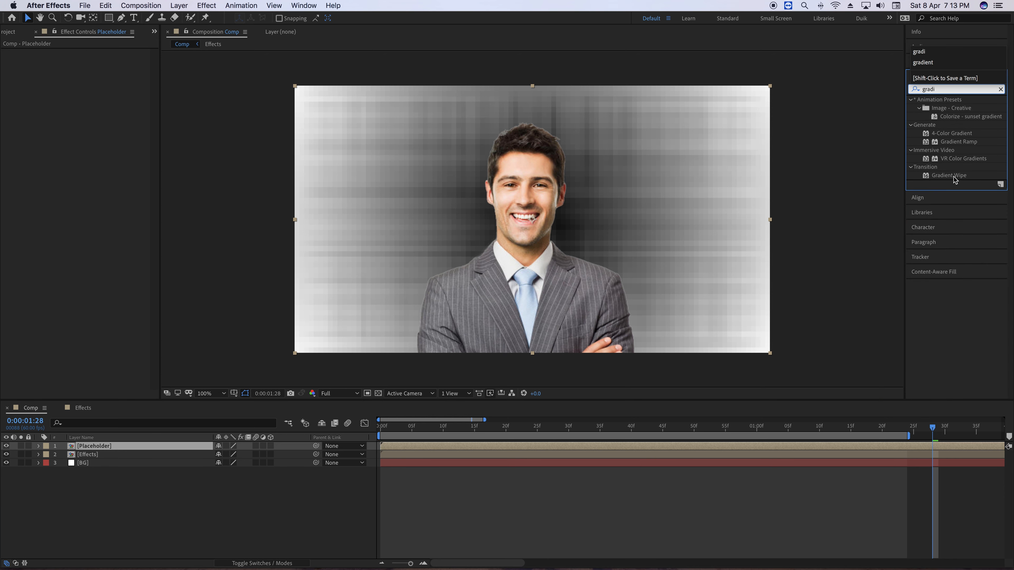
{"action": "double_click", "coordinate": [949, 176]}
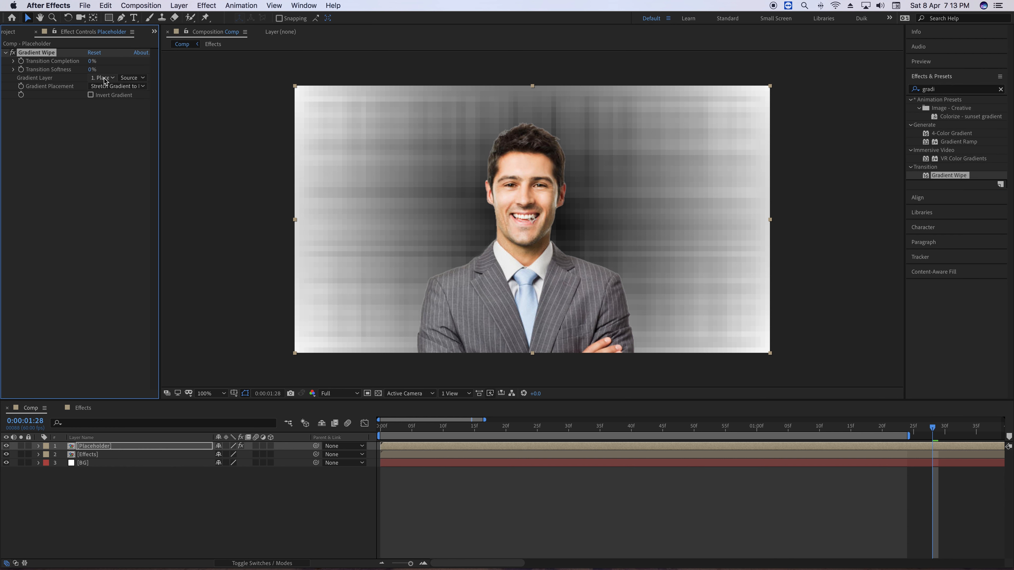
Step: Use the Effects layer as an inverted Gradient Wipe gradient, and hide the Effects layer
{"action": "left_click", "coordinate": [106, 79]}
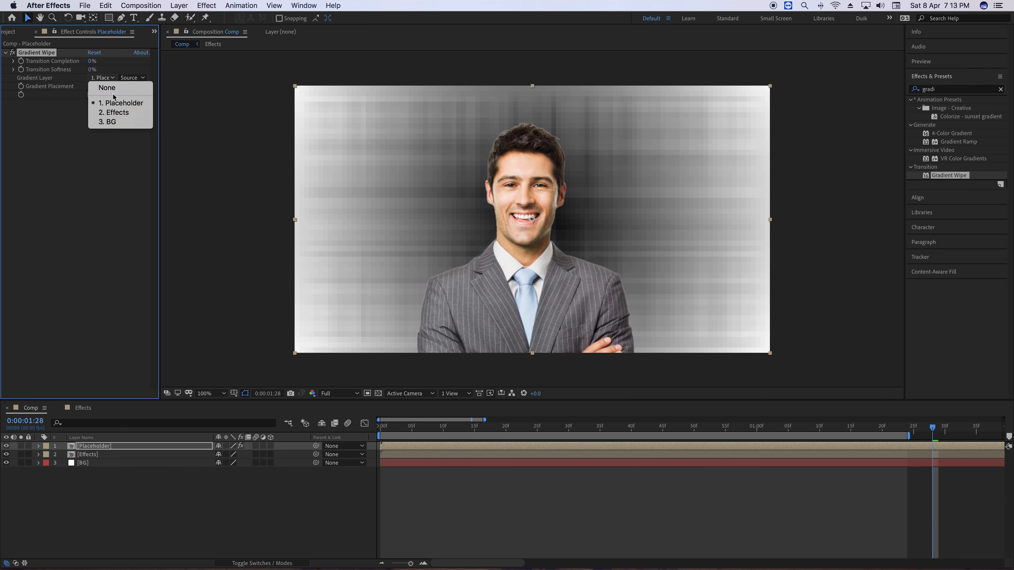
{"action": "left_click", "coordinate": [114, 112]}
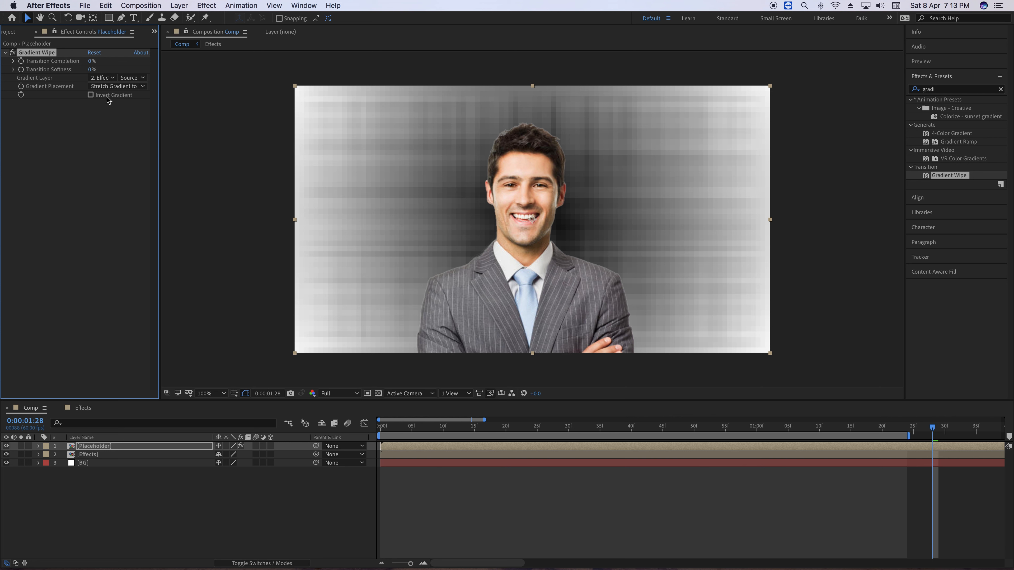
{"action": "left_click", "coordinate": [91, 95]}
{"action": "left_click", "coordinate": [10, 458]}
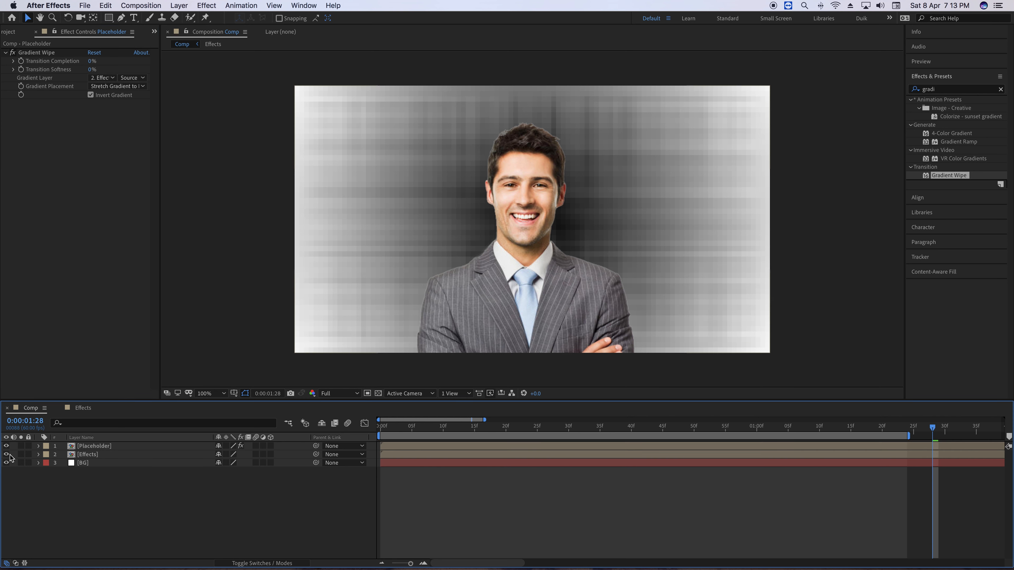
{"action": "left_click", "coordinate": [6, 454]}
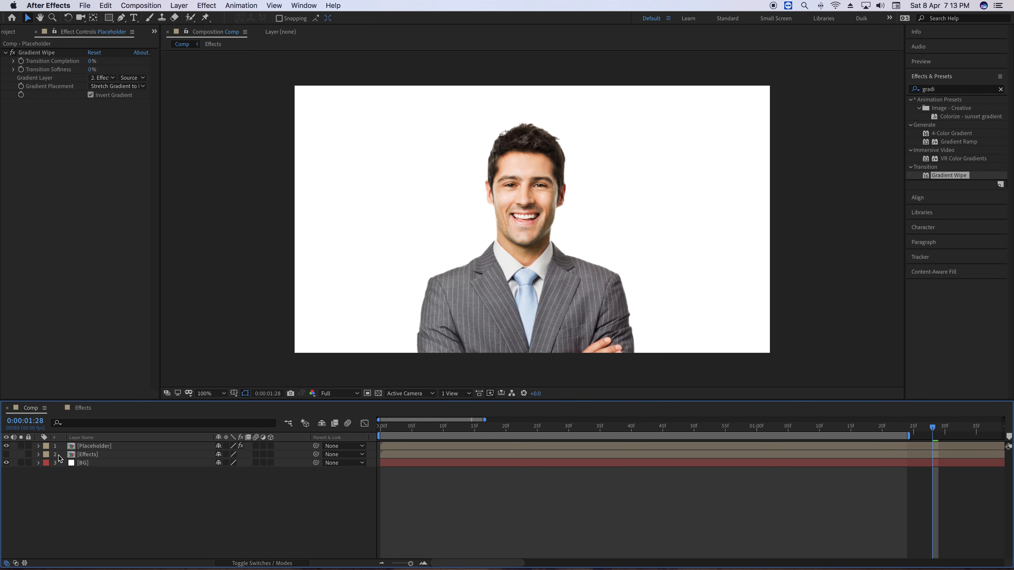
Step: Keyframe the Placeholder's Gradient Wipe Transition Completion from 100% at 0:00:00:00 to 0% at 0:00:01:57
{"action": "left_click", "coordinate": [90, 447]}
{"action": "key", "text": "Home"}
{"action": "left_click_drag", "start_coordinate": [93, 64], "coordinate": [163, 68]}
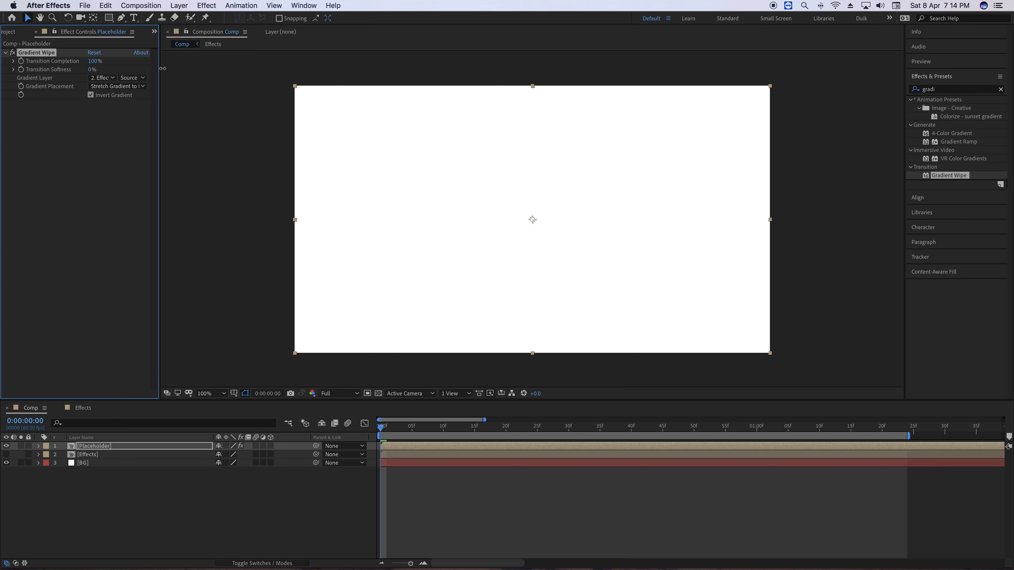
{"action": "left_click", "coordinate": [21, 60]}
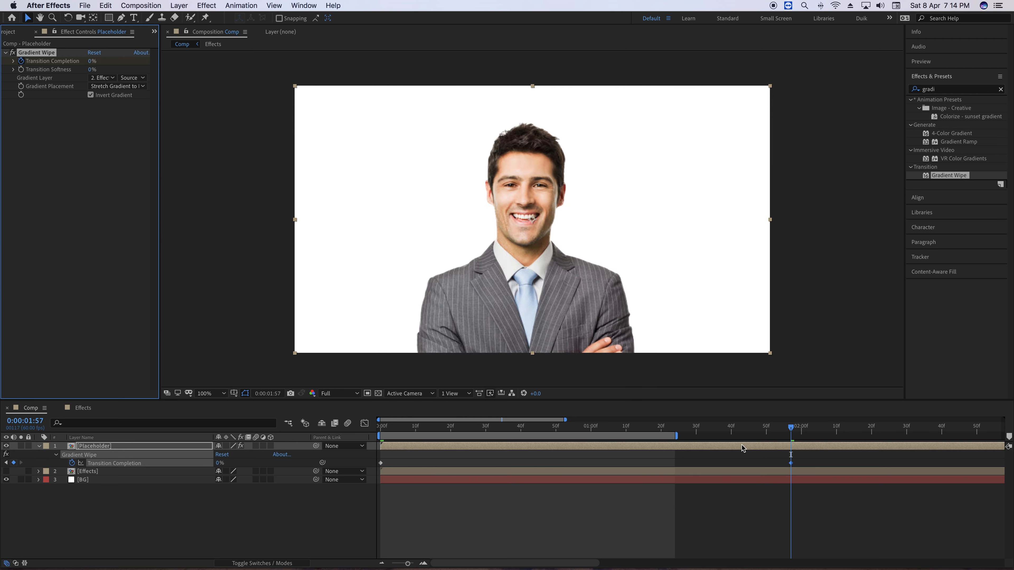
Step: End the work area at 0:00:01:57 and preview the wipe animation from the start
{"action": "key", "text": "n"}
{"action": "left_click_drag", "start_coordinate": [558, 435], "coordinate": [381, 435]}
{"action": "left_click", "coordinate": [511, 532]}
{"action": "key", "text": "space"}
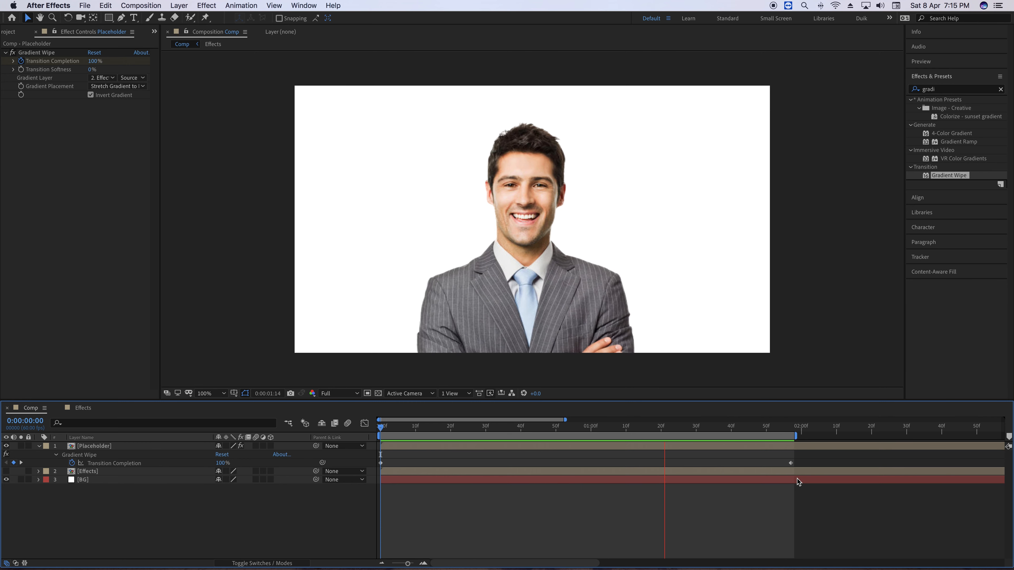
{"action": "key", "text": "space"}
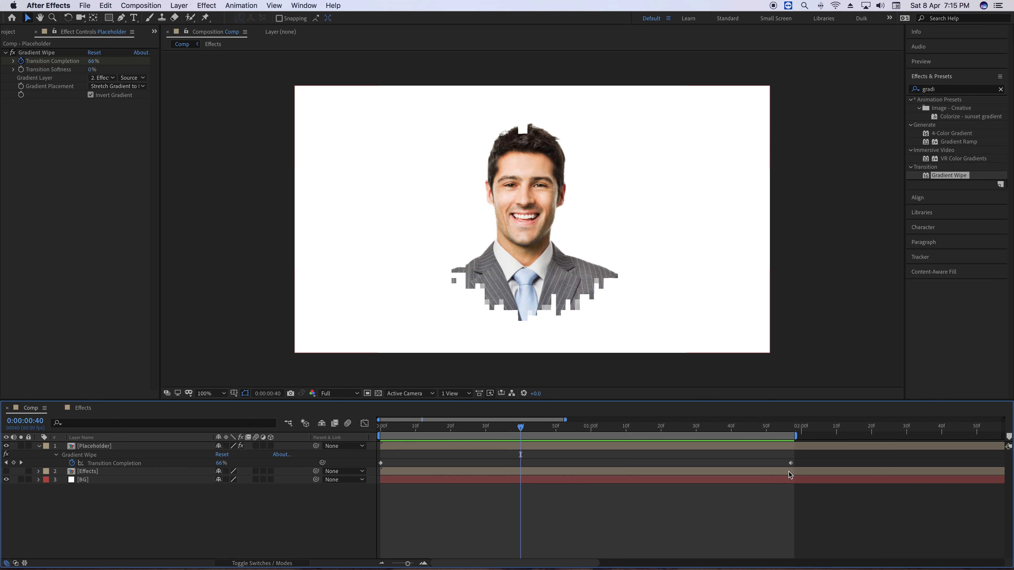
Step: Move the last Transition Completion keyframe to about 0:00:02:19 and save the project with the work area ending at 0:00:01:35
{"action": "left_click_drag", "start_coordinate": [791, 463], "coordinate": [871, 463]}
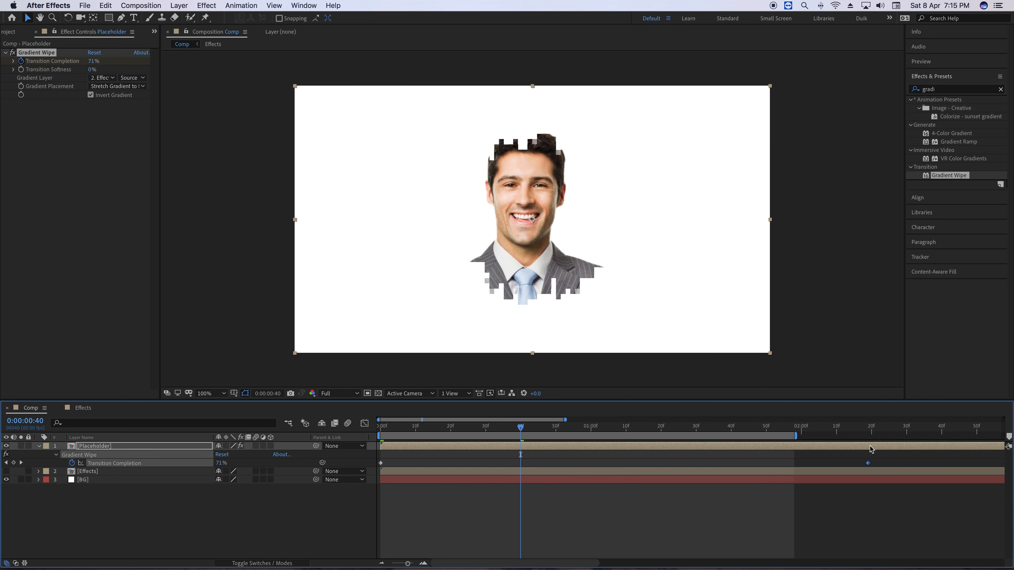
{"action": "left_click", "coordinate": [680, 427]}
{"action": "left_click_drag", "start_coordinate": [683, 428], "coordinate": [715, 432]}
{"action": "key", "text": "n"}
{"action": "left_click", "coordinate": [654, 511]}
{"action": "key", "text": "super+s"}
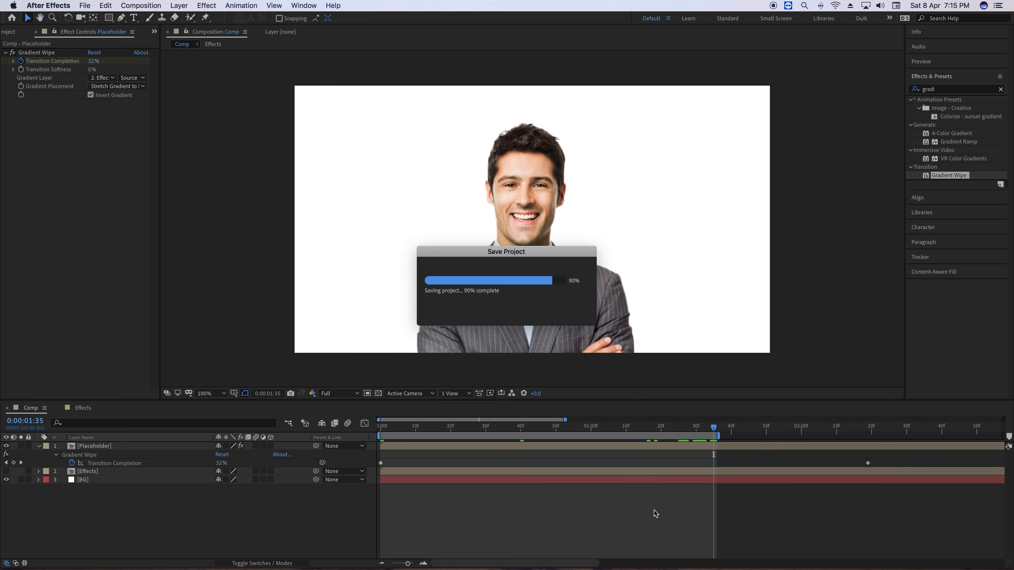
Step: Duplicate the Placeholder layer and hide the upper copy
{"action": "left_click", "coordinate": [40, 447]}
{"action": "left_click", "coordinate": [78, 449]}
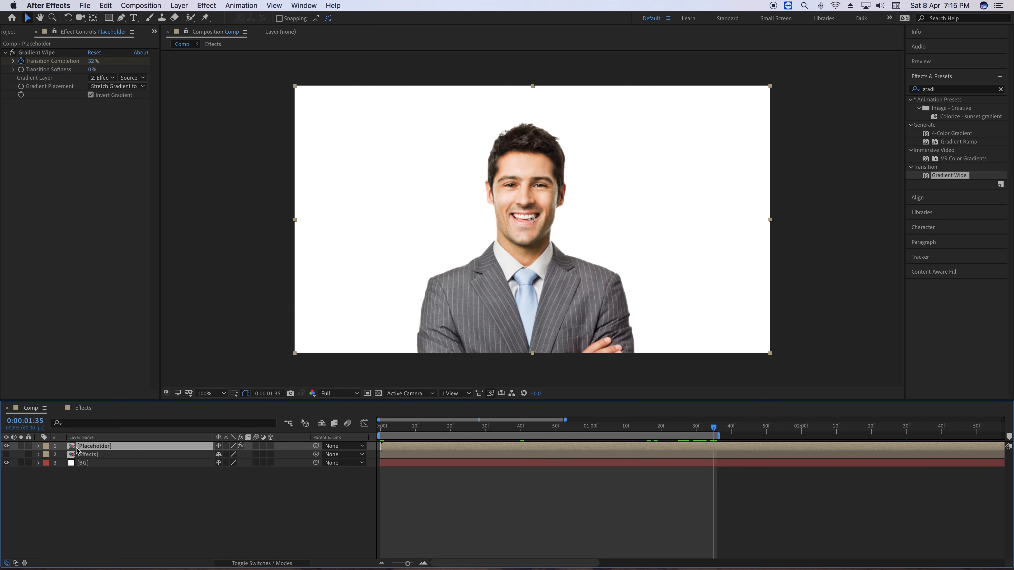
{"action": "key", "text": "super+d"}
{"action": "left_click", "coordinate": [6, 446]}
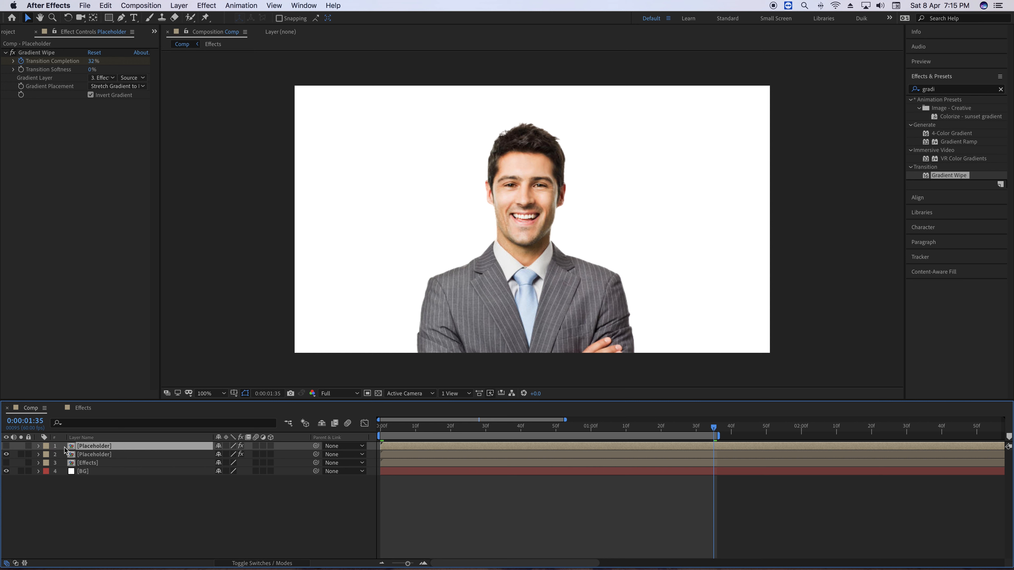
Step: Apply a Fill effect with the color FFC501 to the visible Placeholder layer
{"action": "left_click", "coordinate": [78, 455]}
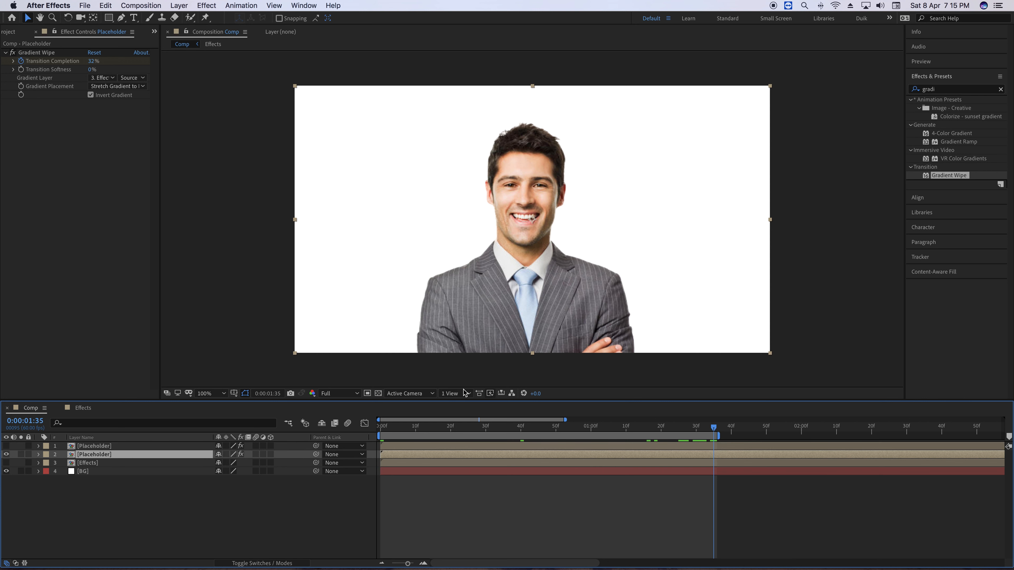
{"action": "left_click", "coordinate": [1002, 89]}
{"action": "type", "text": "fill"}
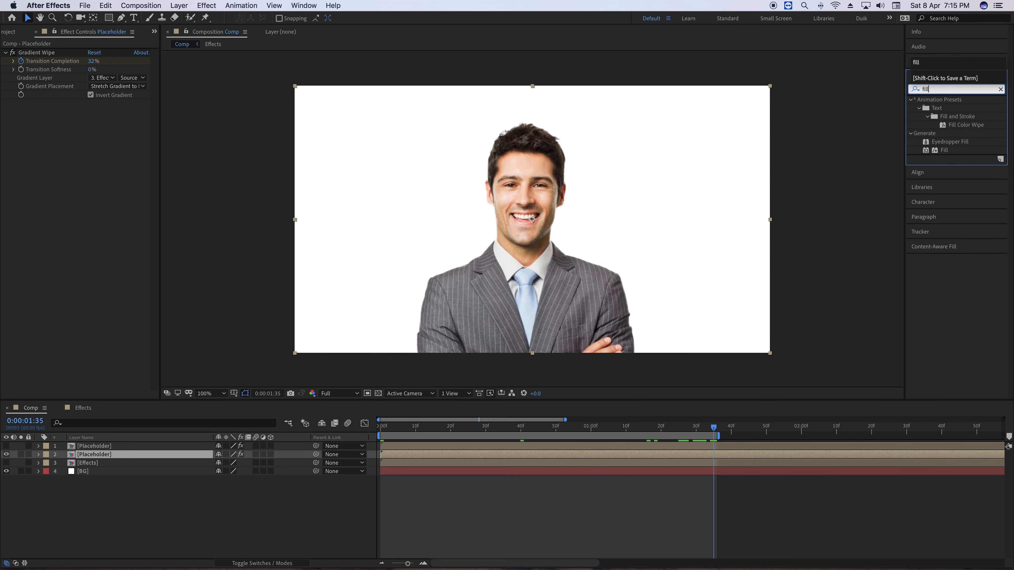
{"action": "double_click", "coordinate": [947, 154]}
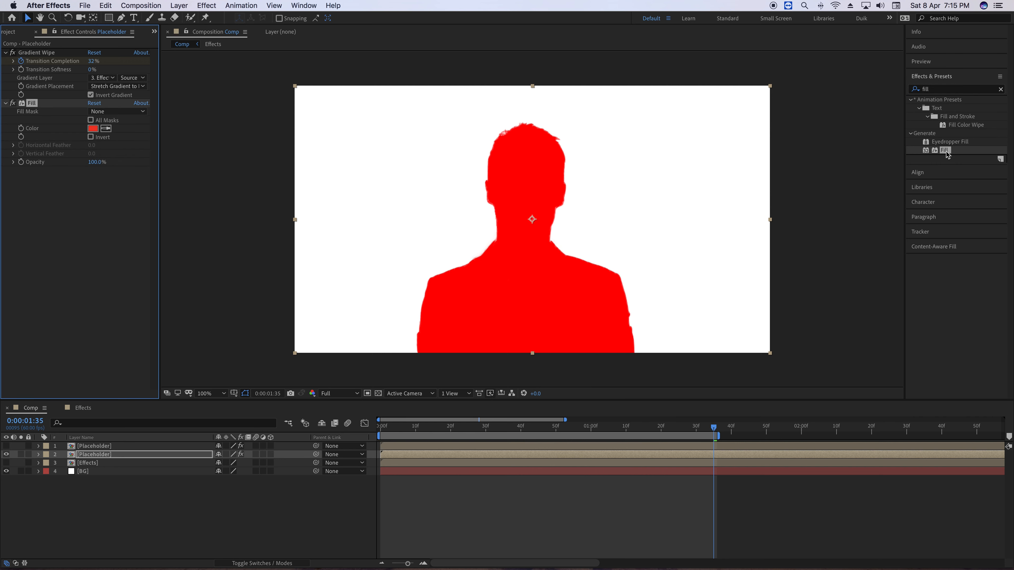
{"action": "left_click", "coordinate": [95, 129]}
{"action": "key", "text": "super+v"}
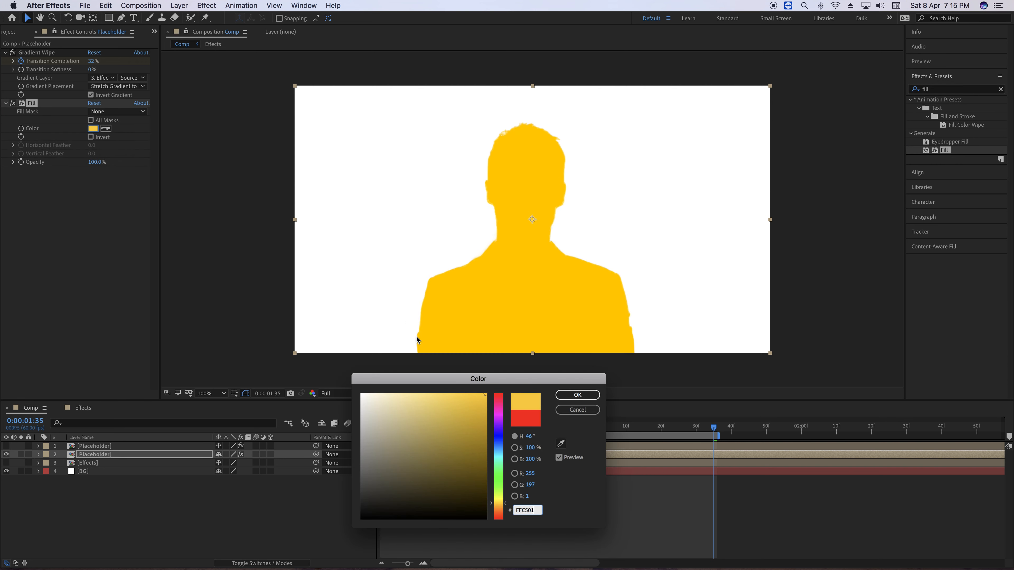
{"action": "left_click", "coordinate": [577, 395]}
{"action": "left_click", "coordinate": [548, 506]}
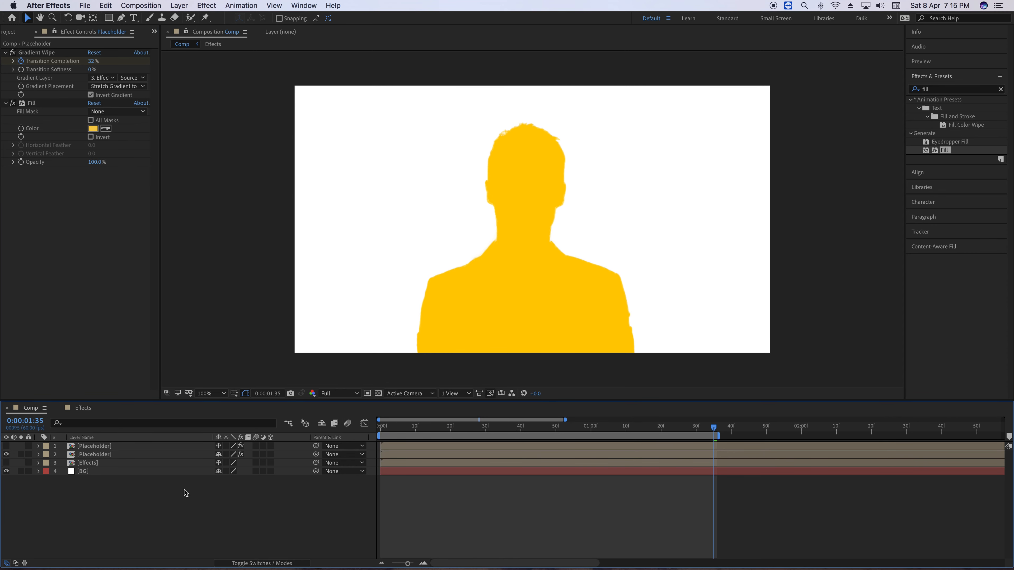
Step: Duplicate the yellow-filled Placeholder layer and hide the upper of the two yellow copies
{"action": "left_click", "coordinate": [89, 458]}
{"action": "key", "text": "super+d"}
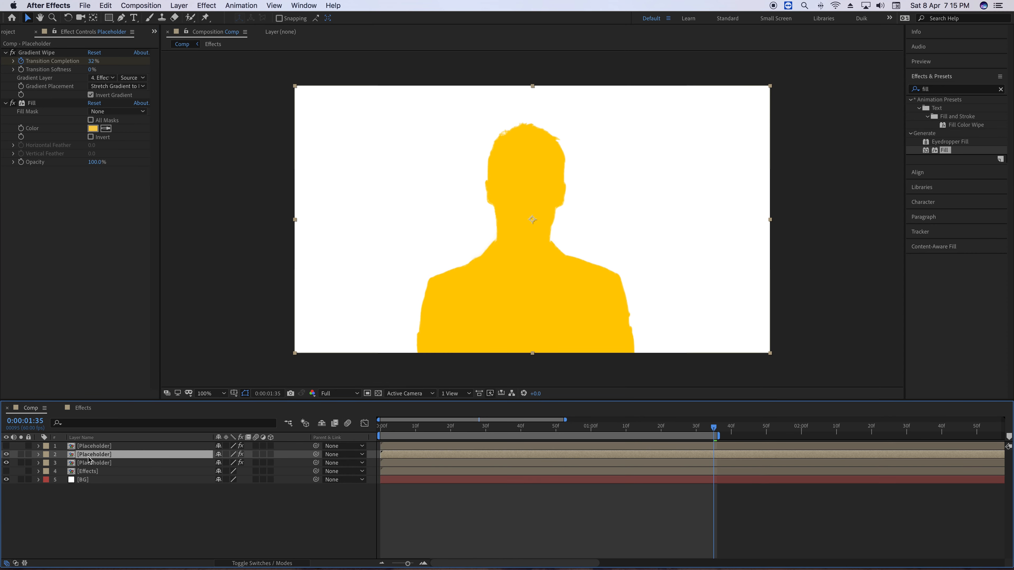
{"action": "left_click", "coordinate": [11, 459]}
{"action": "left_click", "coordinate": [6, 454]}
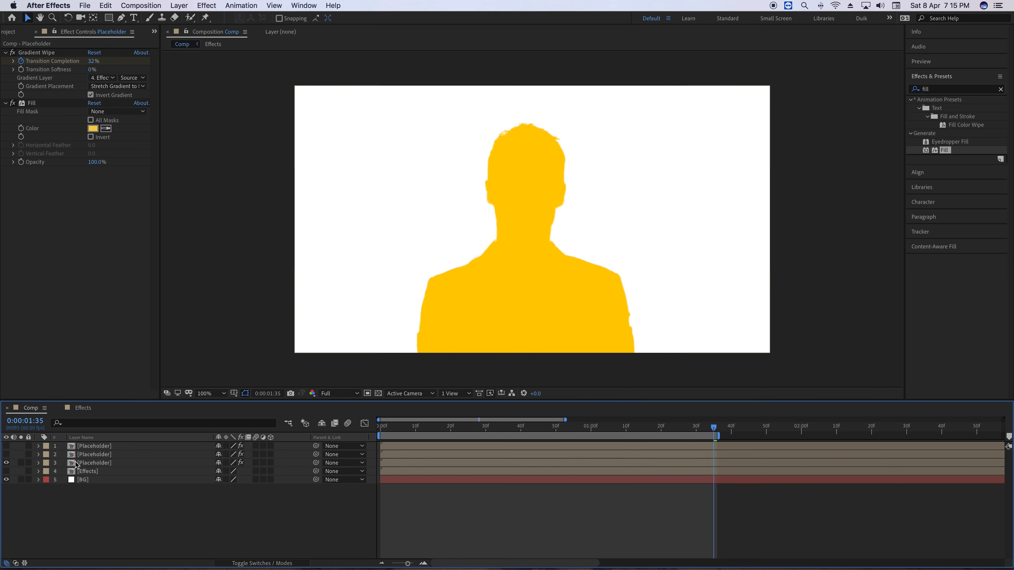
Step: Change the Fill color of the lowest Placeholder layer to BC0E4C
{"action": "left_click", "coordinate": [95, 463]}
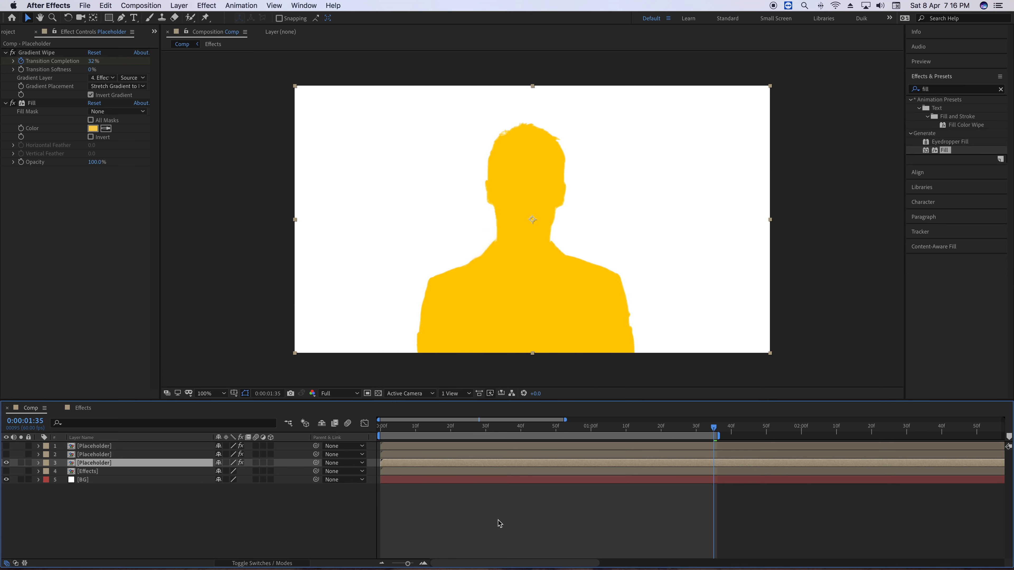
{"action": "left_click", "coordinate": [93, 129]}
{"action": "key", "text": "super+v"}
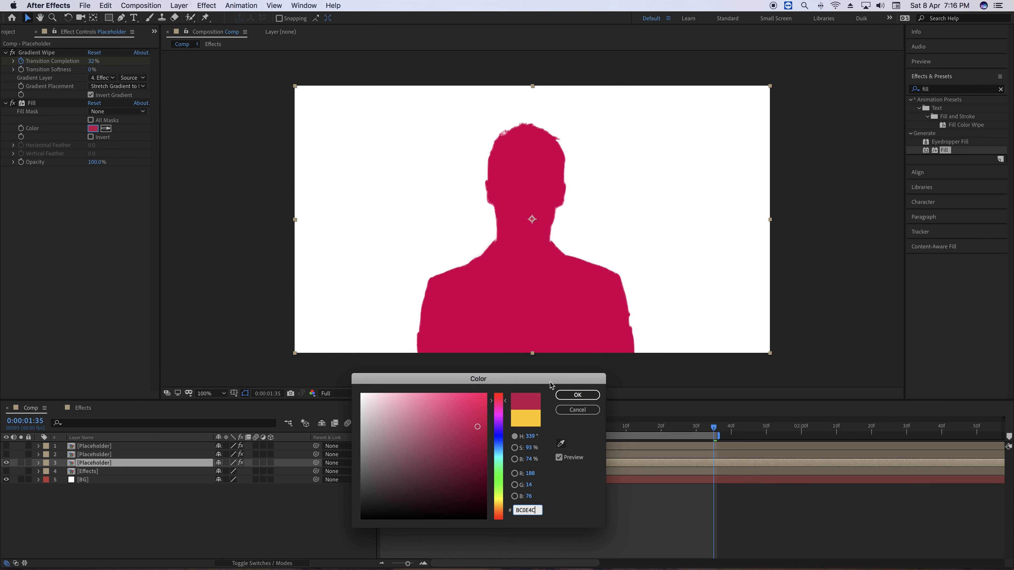
{"action": "left_click", "coordinate": [579, 395]}
Step: Duplicate the crimson-filled Placeholder layer and hide the upper of the two crimson copies
{"action": "left_click", "coordinate": [99, 466]}
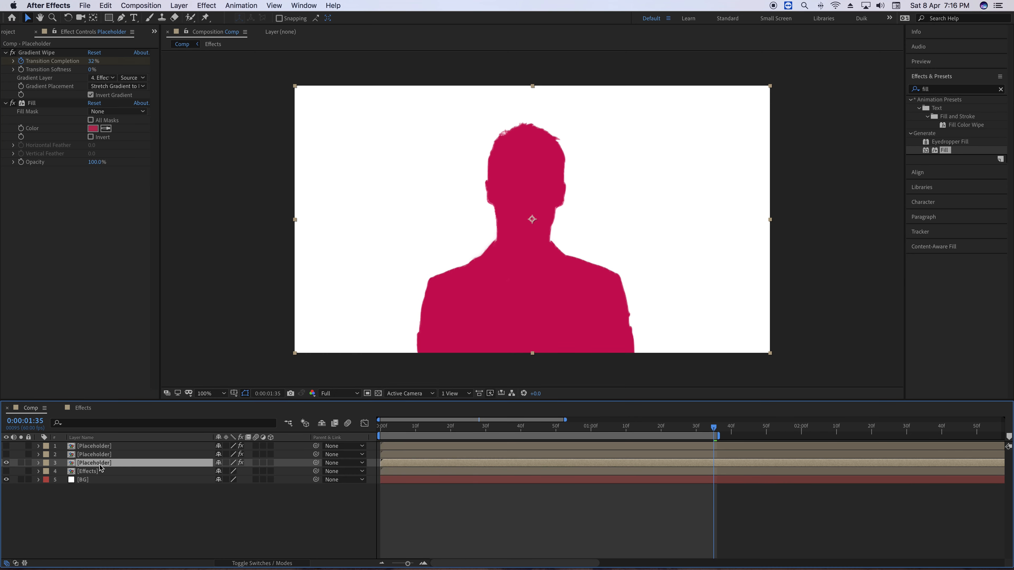
{"action": "key", "text": "super+d"}
{"action": "left_click", "coordinate": [7, 463]}
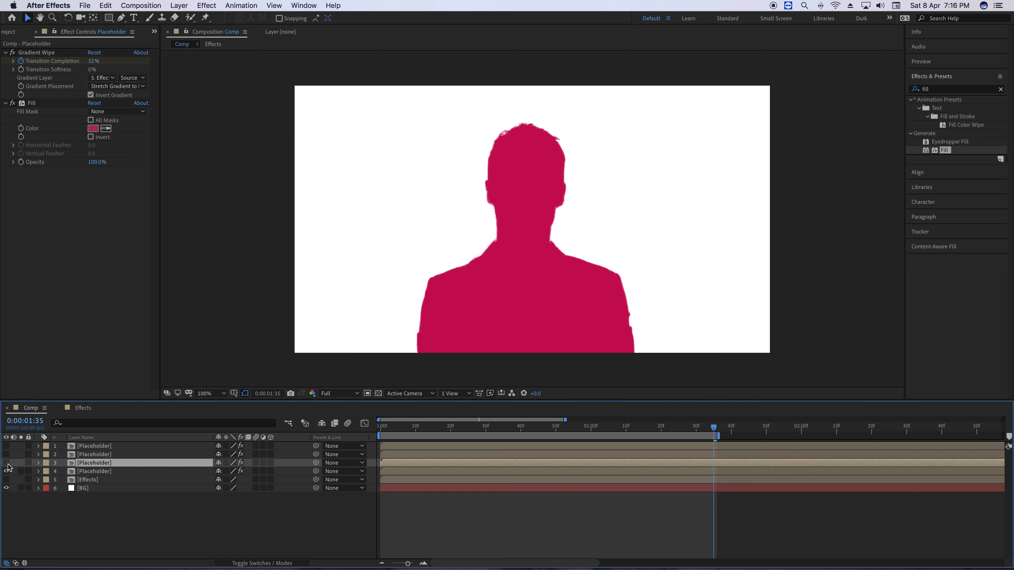
Step: Change the Fill color of the lowest Placeholder layer to 354F60
{"action": "left_click", "coordinate": [108, 474]}
{"action": "left_click", "coordinate": [97, 130]}
{"action": "type", "text": "354F60"}
{"action": "left_click", "coordinate": [579, 394]}
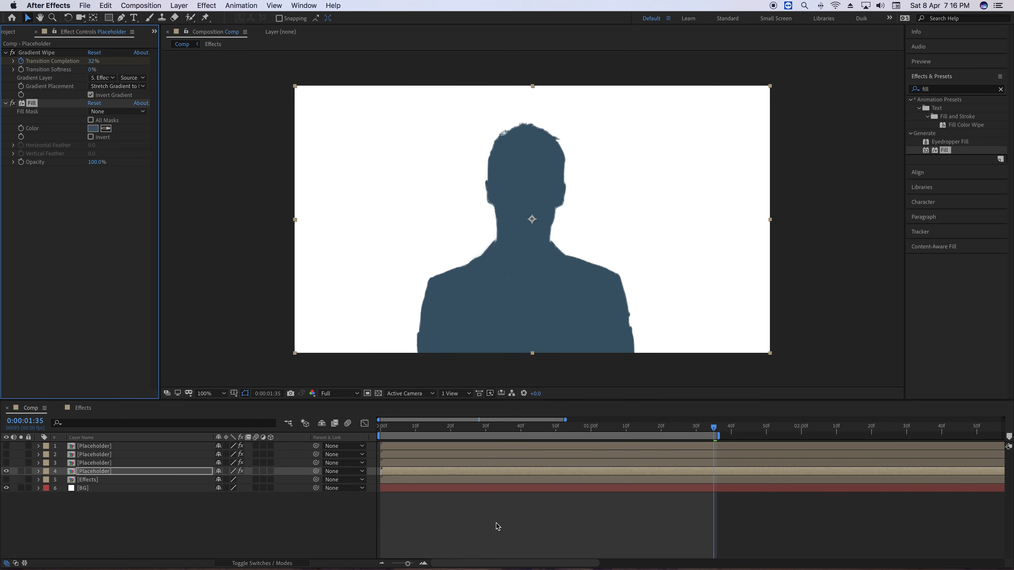
Step: Turn the visibility of all the hidden Placeholder layers back on, including the original photo layer
{"action": "left_click_drag", "start_coordinate": [7, 456], "coordinate": [16, 468]}
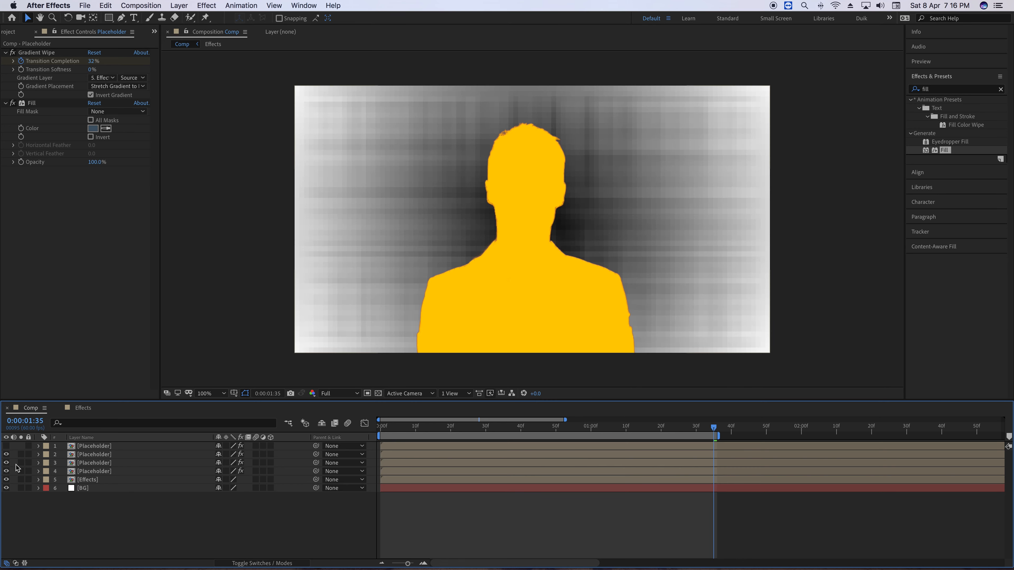
{"action": "left_click", "coordinate": [9, 454]}
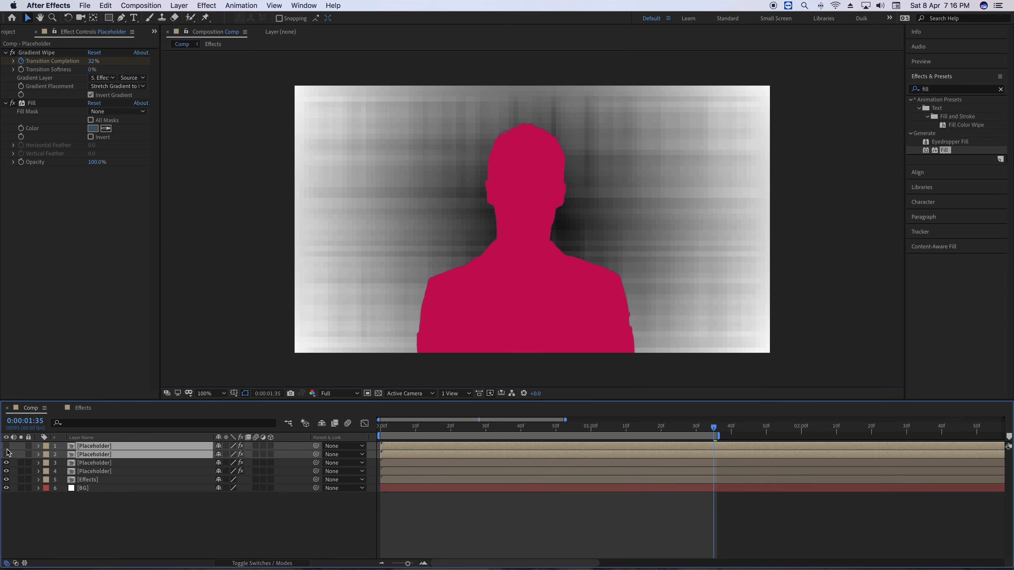
{"action": "left_click", "coordinate": [12, 459]}
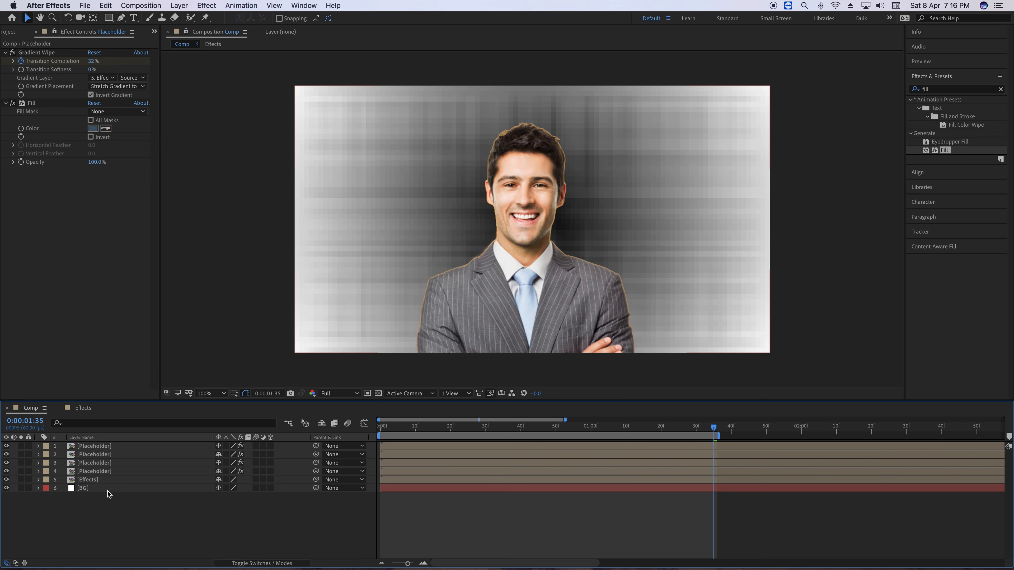
{"action": "double_click", "coordinate": [102, 447]}
{"action": "key", "text": "Tab"}
{"action": "left_click", "coordinate": [67, 456]}
Step: Add a Stroke layer style to the topmost Placeholder layer and set its color to white
{"action": "right_click", "coordinate": [102, 448]}
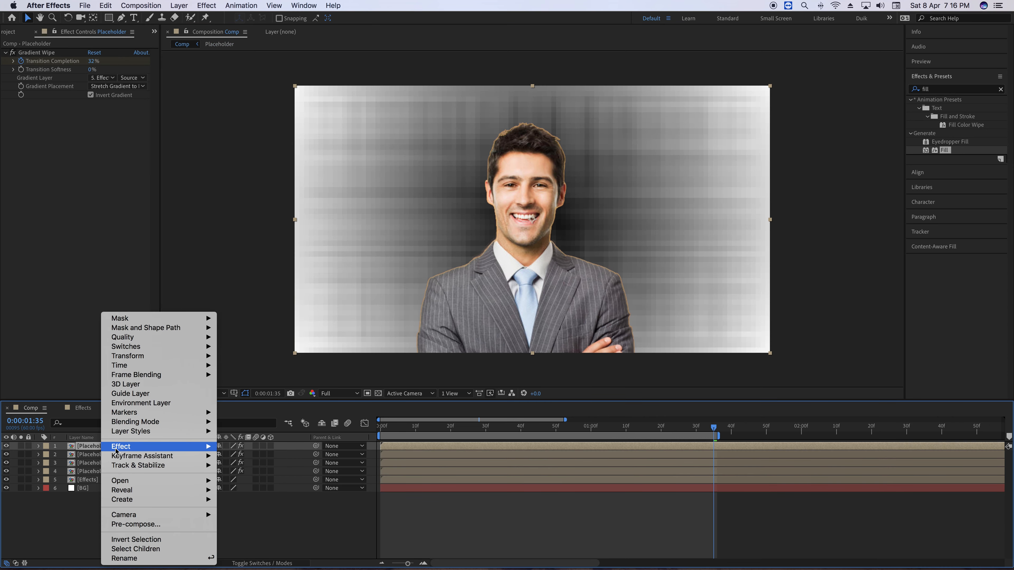
{"action": "mouse_move", "coordinate": [188, 431]}
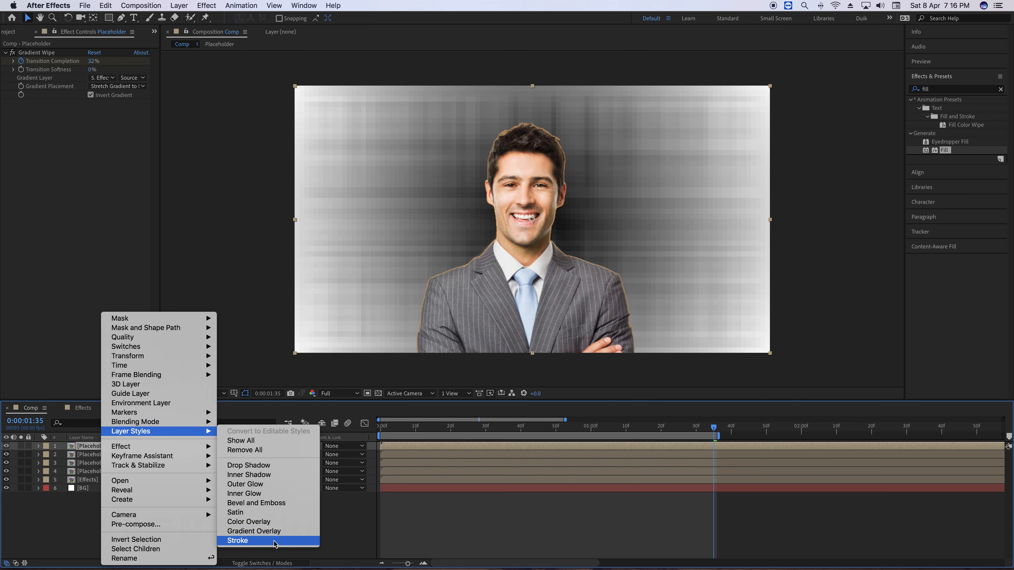
{"action": "left_click", "coordinate": [255, 540]}
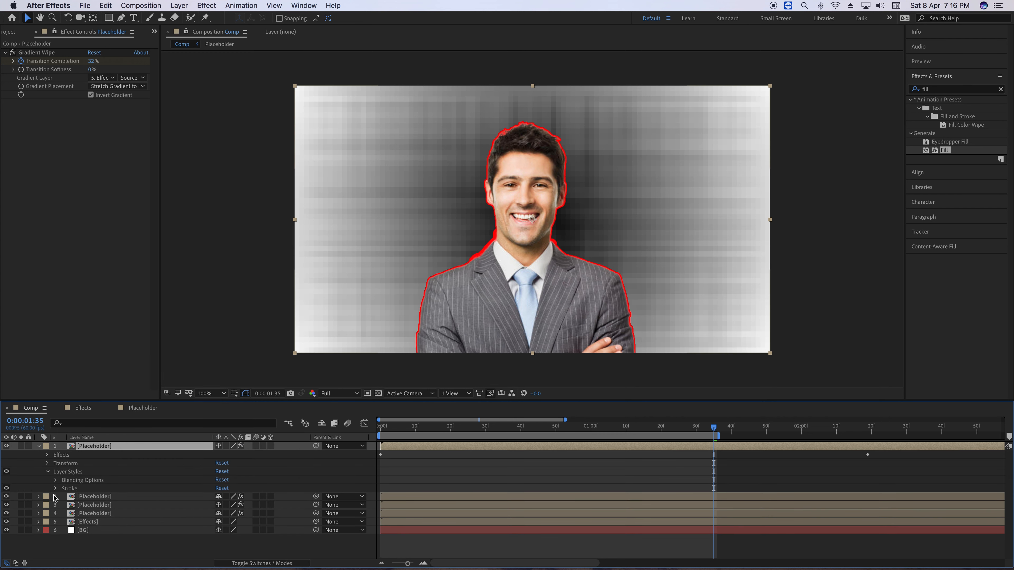
{"action": "left_click", "coordinate": [56, 488]}
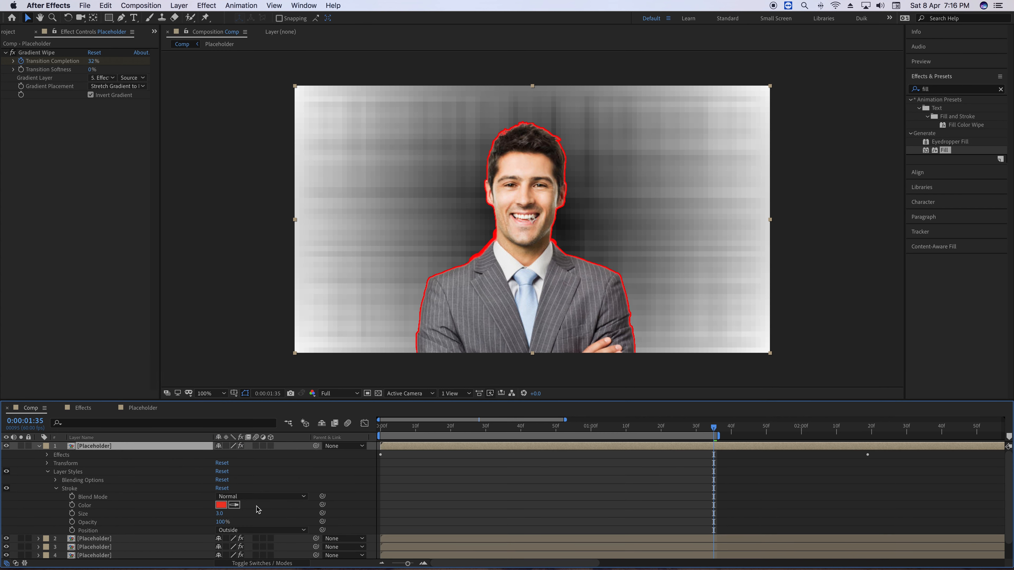
{"action": "left_click", "coordinate": [223, 505]}
{"action": "left_click_drag", "start_coordinate": [418, 484], "coordinate": [347, 385]}
{"action": "left_click", "coordinate": [573, 399]}
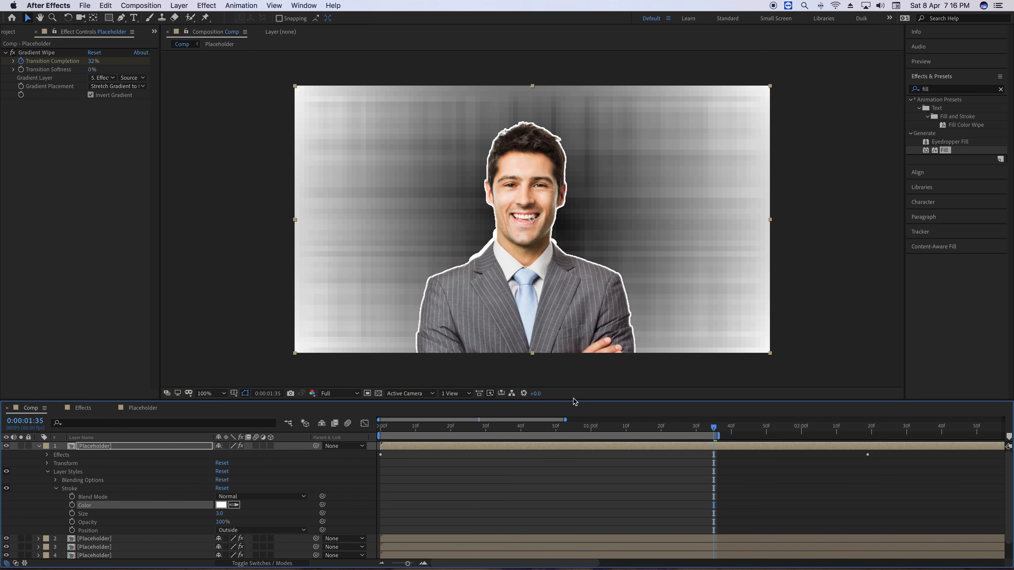
{"action": "left_click", "coordinate": [39, 447]}
{"action": "left_click", "coordinate": [103, 514]}
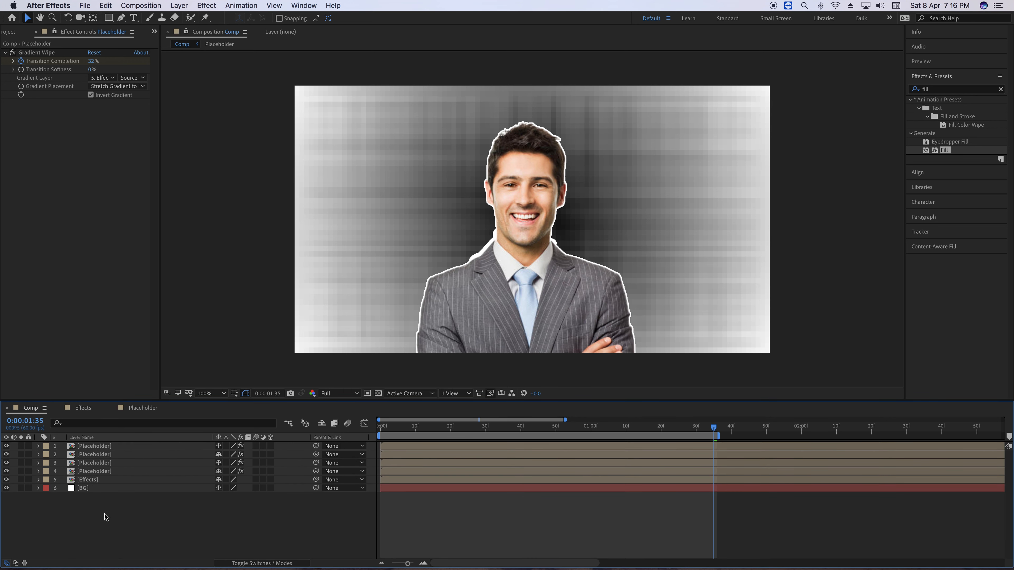
Step: Hide the Effects layer so its gradient does not show behind the photo
{"action": "left_click", "coordinate": [92, 481]}
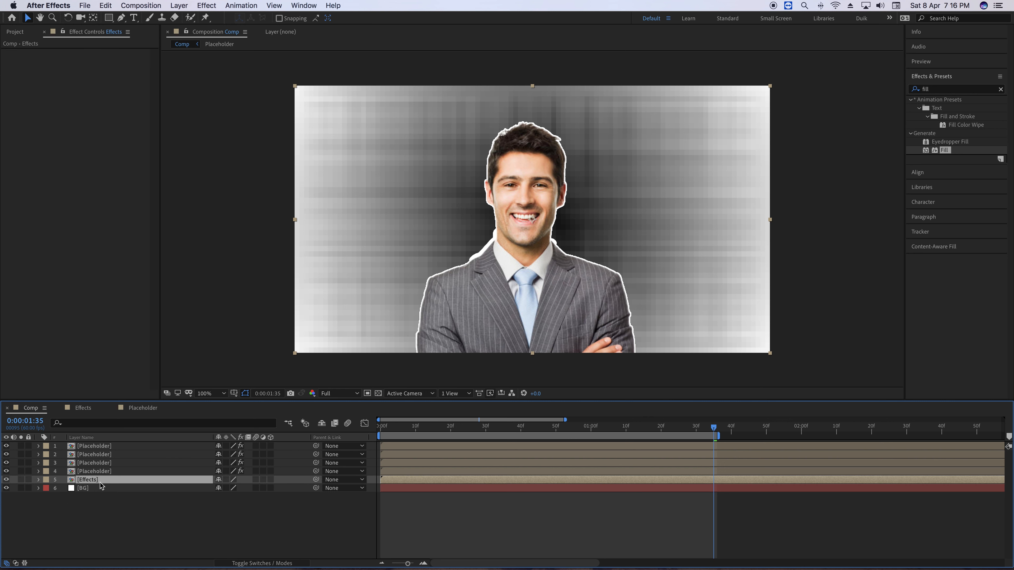
{"action": "left_click", "coordinate": [72, 518]}
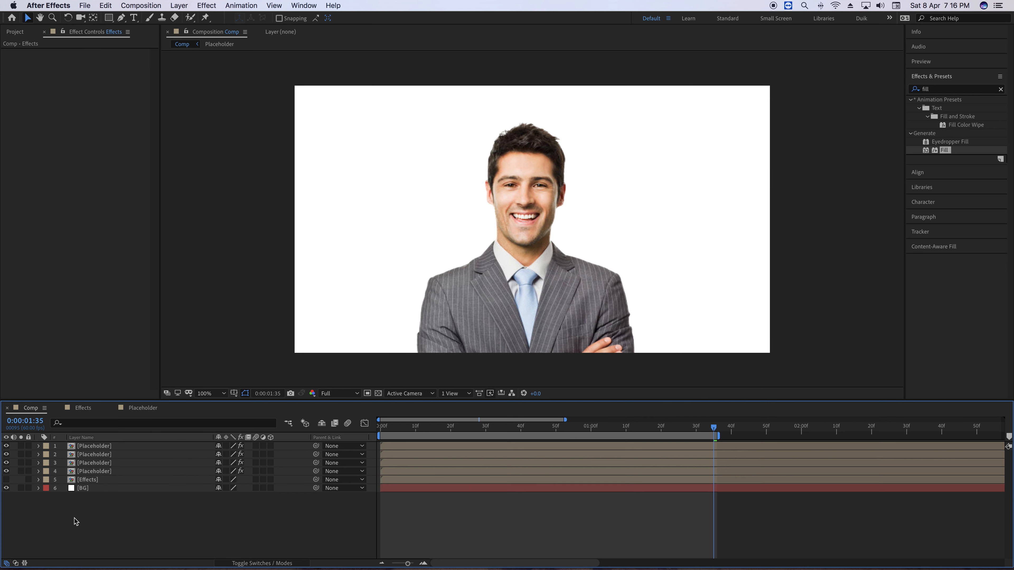
Step: Shift the crimson-filled Placeholder layer to start at 0:00:00:06
{"action": "left_click_drag", "start_coordinate": [388, 429], "coordinate": [330, 439]}
{"action": "key", "text": "equal"}
{"action": "key", "text": "equal"}
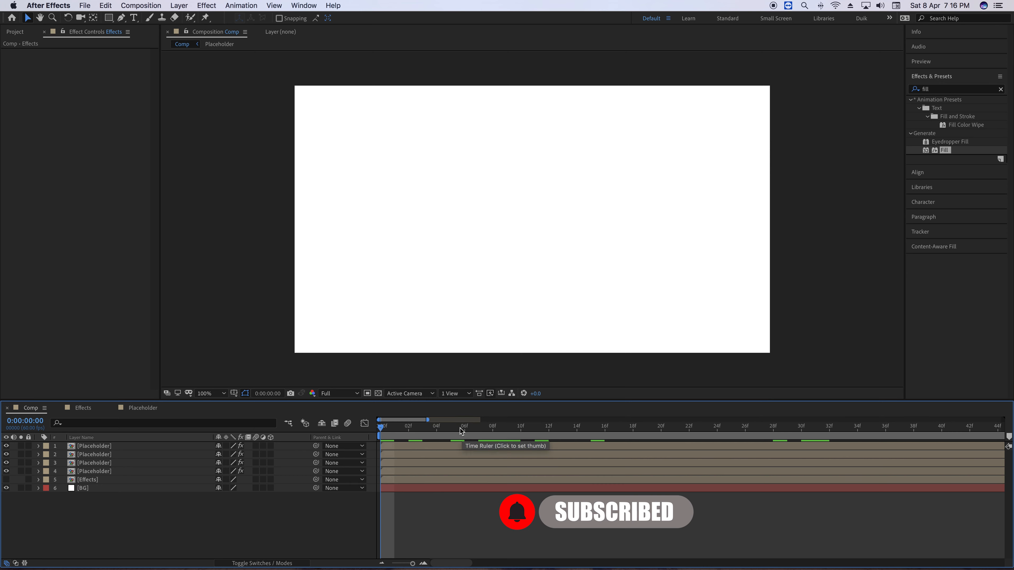
{"action": "left_click", "coordinate": [448, 471]}
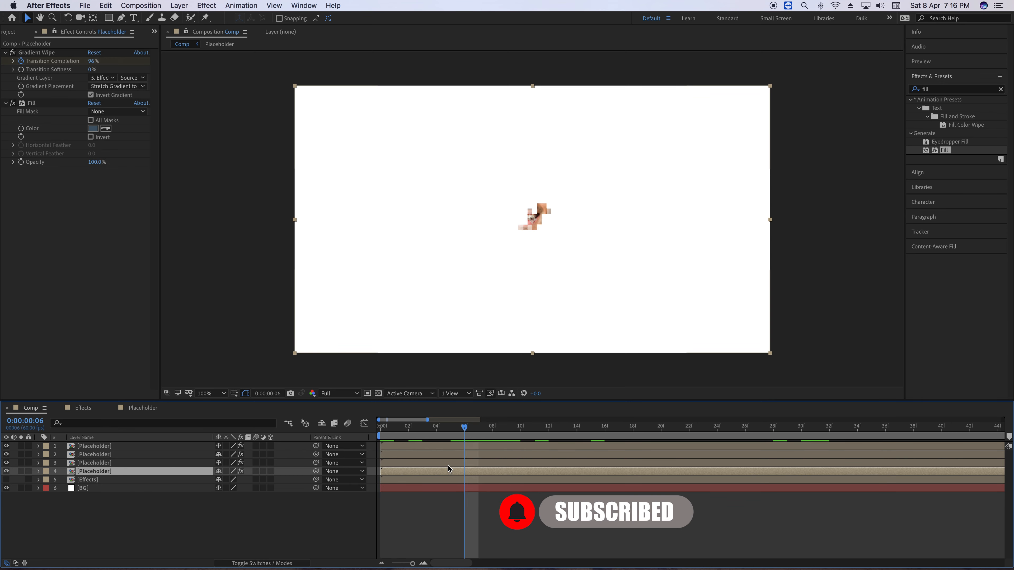
{"action": "left_click", "coordinate": [448, 465]}
{"action": "key", "text": "alt+bracketleft"}
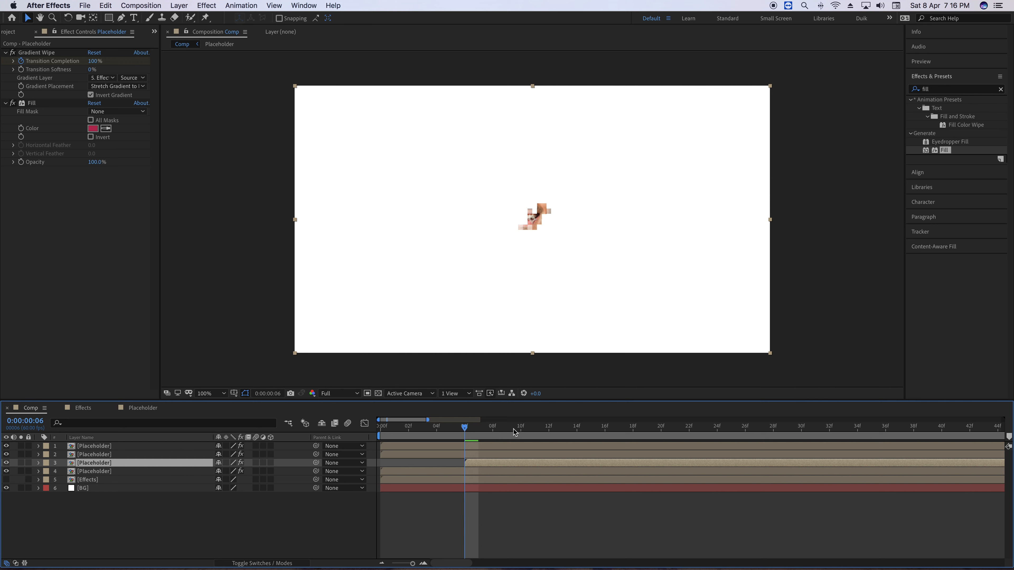
Step: Shift the yellow-filled Placeholder layer to start at 0:00:00:12 and the top photo layer to start at 0:00:00:18
{"action": "left_click", "coordinate": [547, 455]}
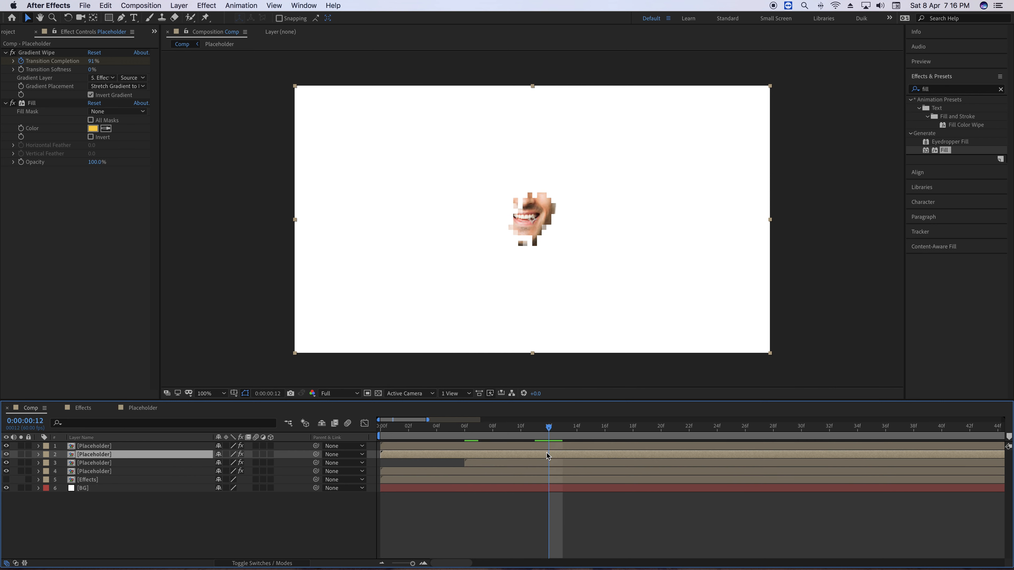
{"action": "key", "text": "alt+bracketleft"}
{"action": "left_click", "coordinate": [634, 429]}
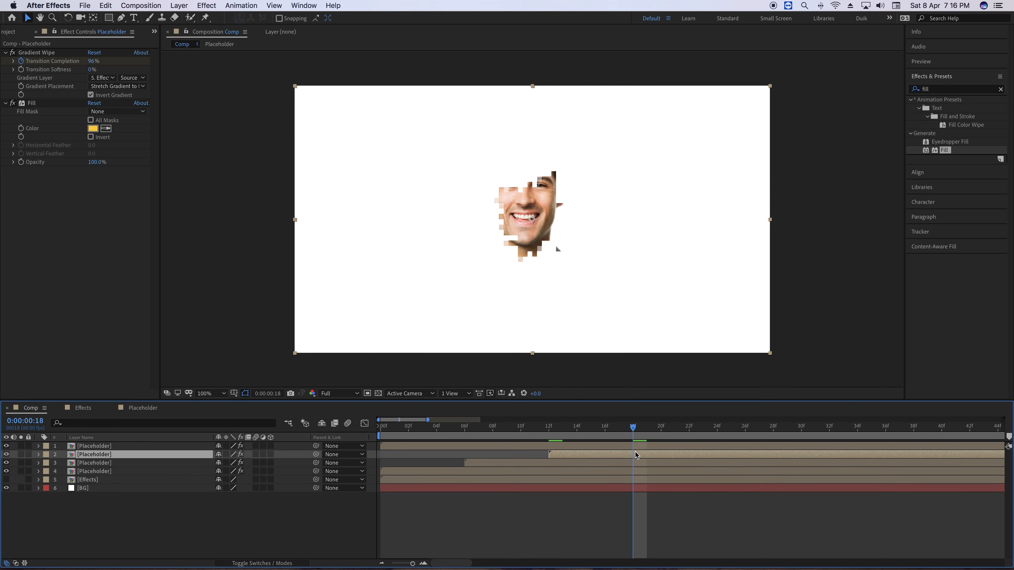
{"action": "left_click", "coordinate": [635, 448]}
{"action": "key", "text": "alt+bracketleft"}
Step: Preview the staggered reveal from the beginning of the composition
{"action": "key", "text": "minus"}
{"action": "key", "text": "minus"}
{"action": "key", "text": "minus"}
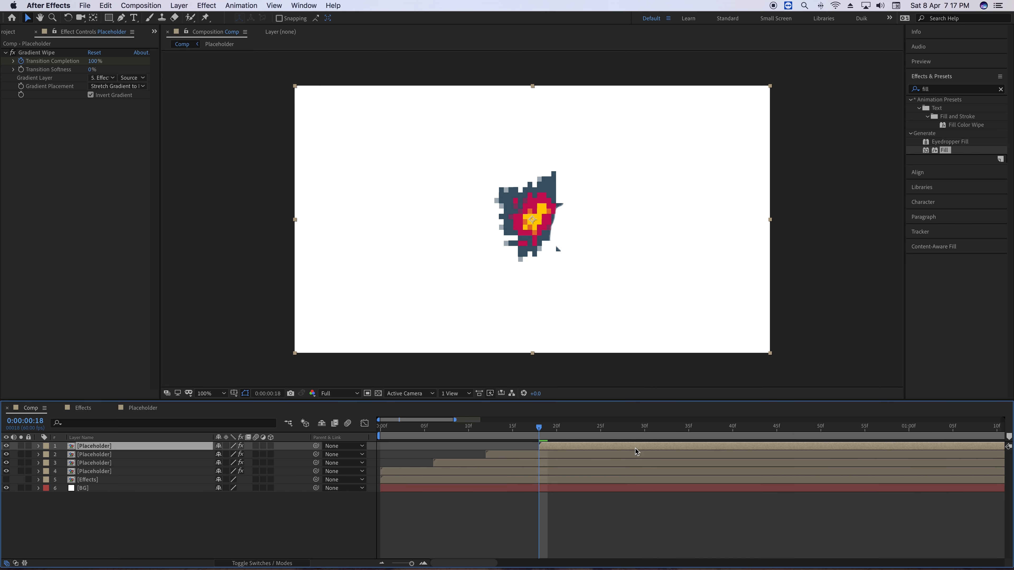
{"action": "key", "text": "Home"}
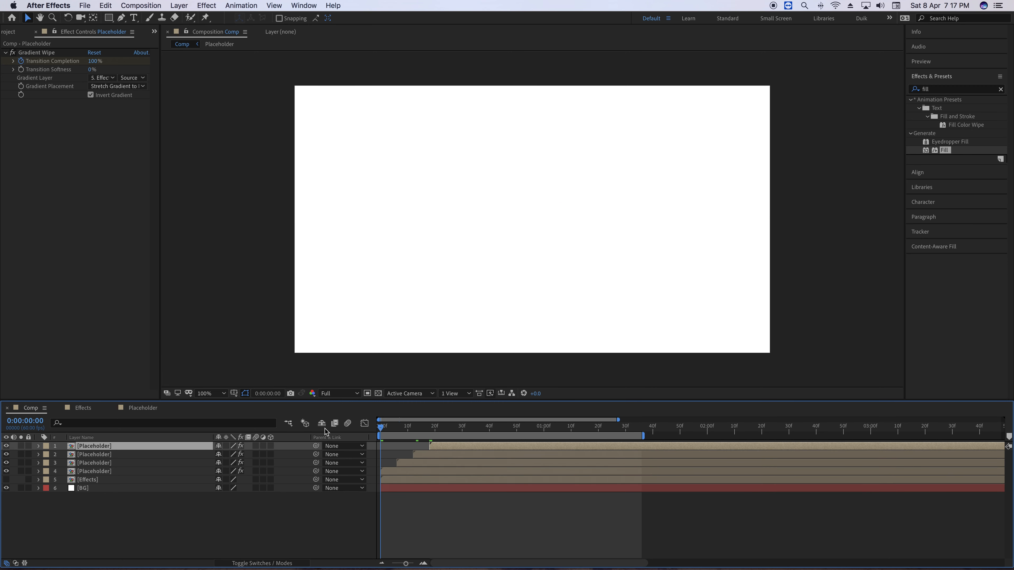
{"action": "key", "text": "space"}
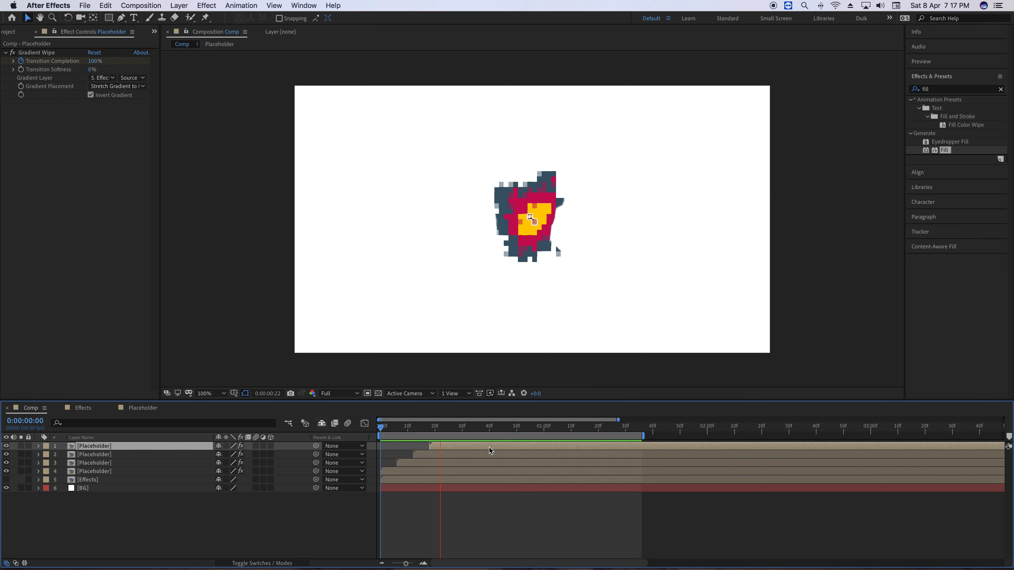
Step: Extend the end of the work area to 0:00:01:55 and preview the full reveal
{"action": "left_click_drag", "start_coordinate": [667, 431], "coordinate": [693, 434]}
{"action": "key", "text": "n"}
{"action": "left_click", "coordinate": [668, 506]}
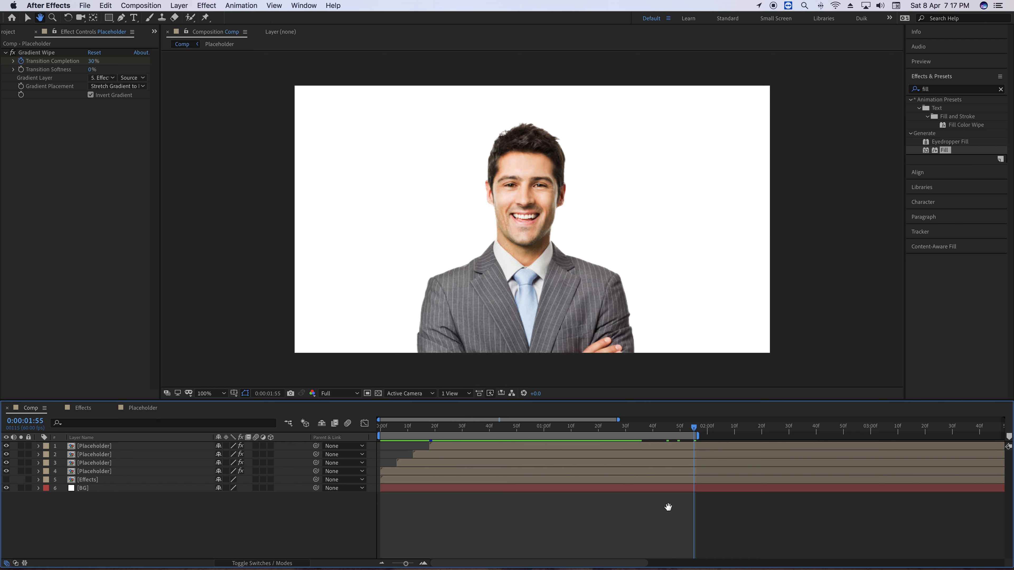
{"action": "key", "text": "space"}
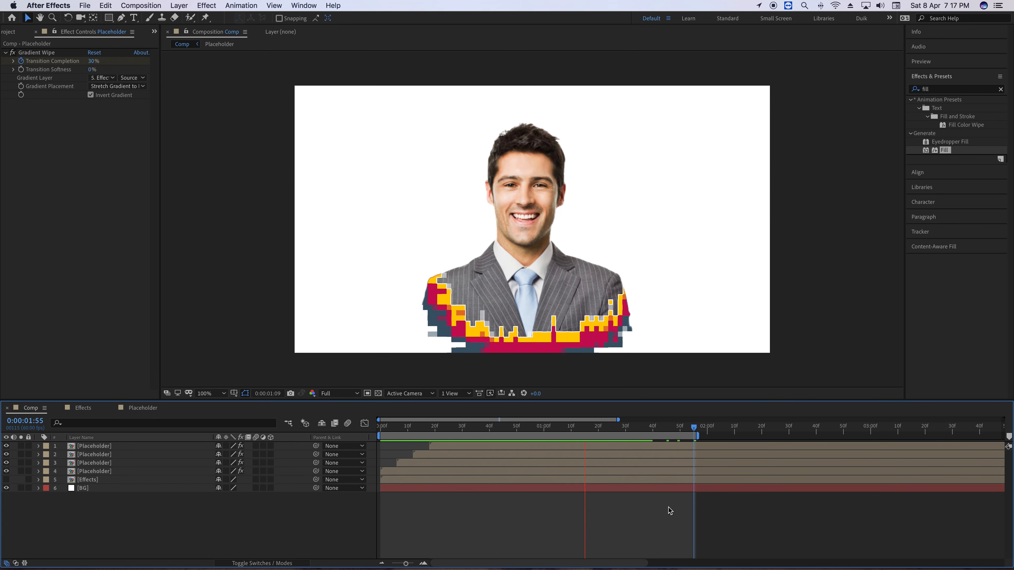